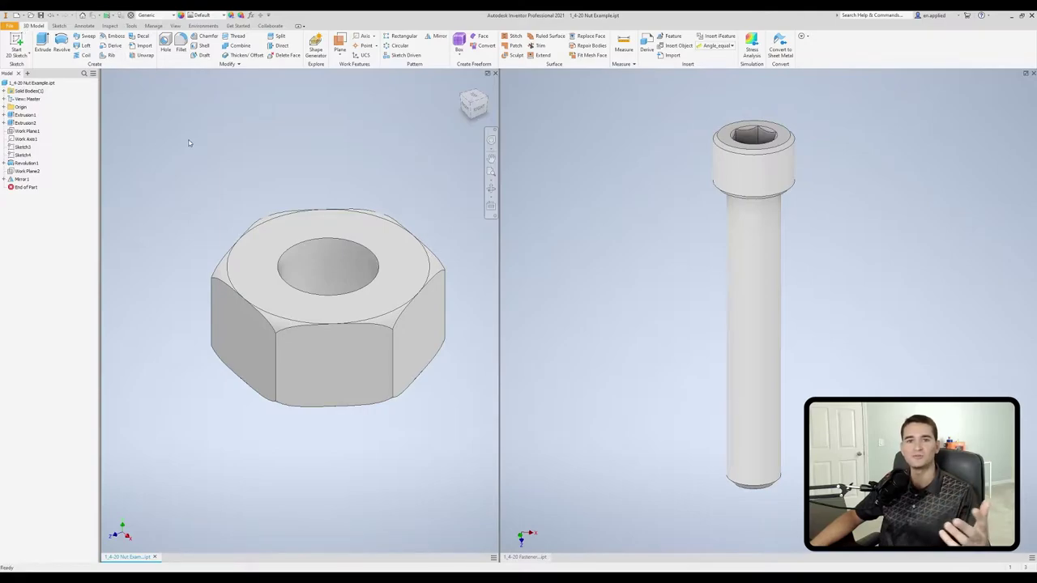
Step: Maximize the nut part's window and start the Thread command
{"action": "left_click", "coordinate": [489, 74]}
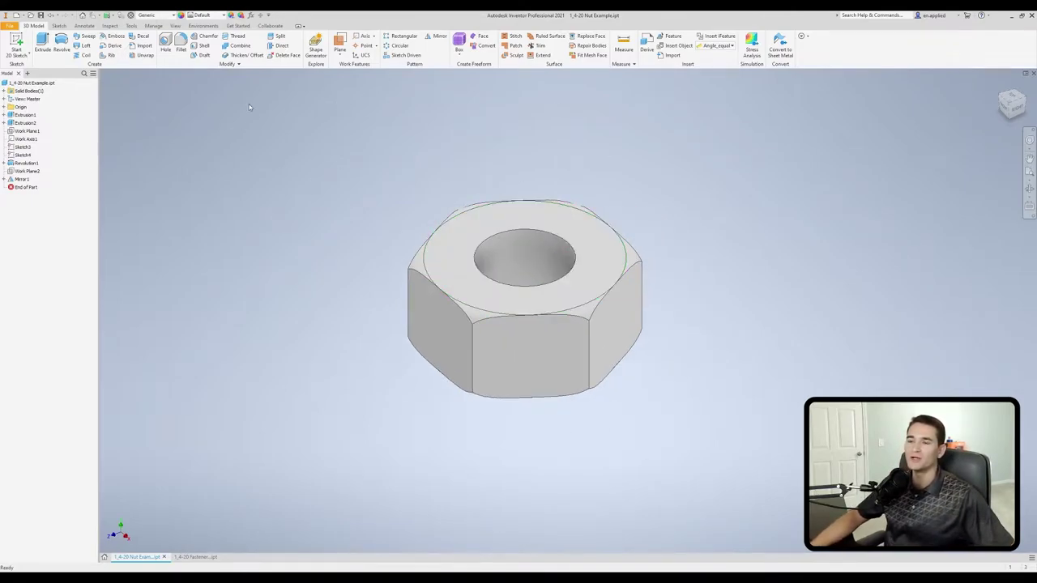
{"action": "left_click", "coordinate": [238, 37]}
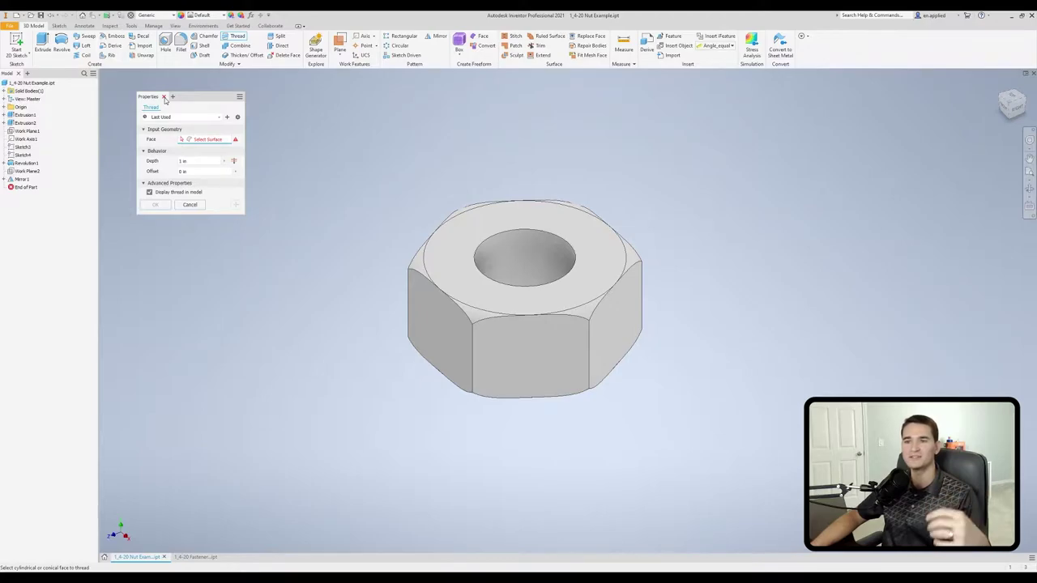
{"action": "left_click", "coordinate": [164, 97]}
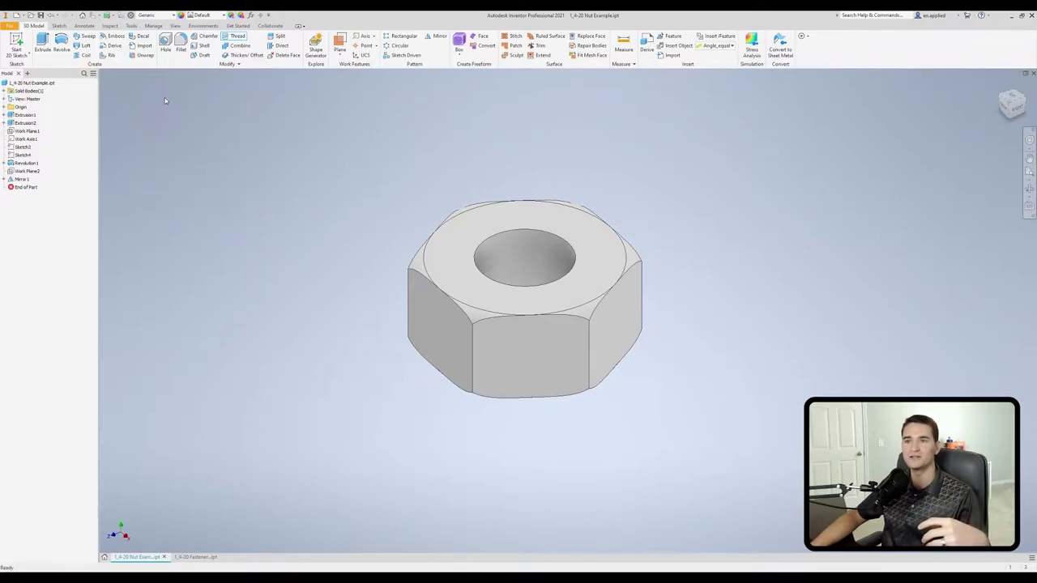
{"action": "left_click", "coordinate": [235, 38]}
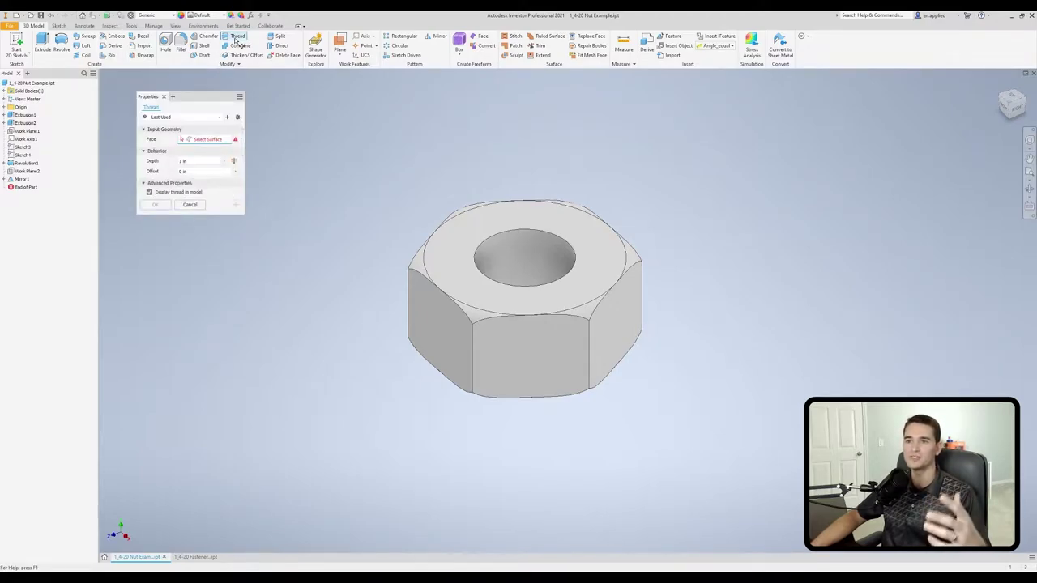
{"action": "left_click", "coordinate": [172, 97]}
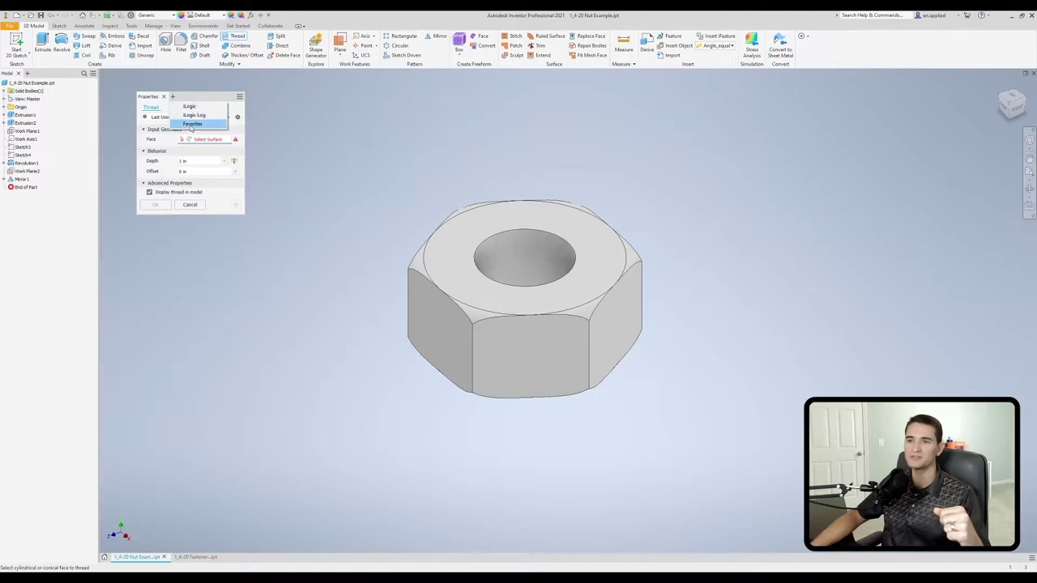
{"action": "left_click", "coordinate": [191, 98]}
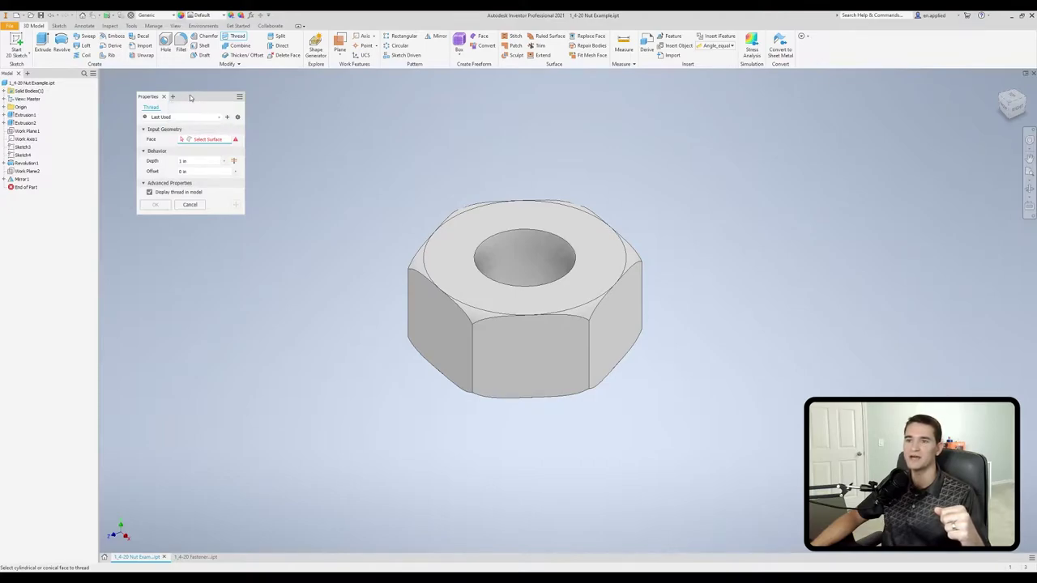
Step: Hide the presets in the Thread properties, and show them again
{"action": "left_click", "coordinate": [239, 97]}
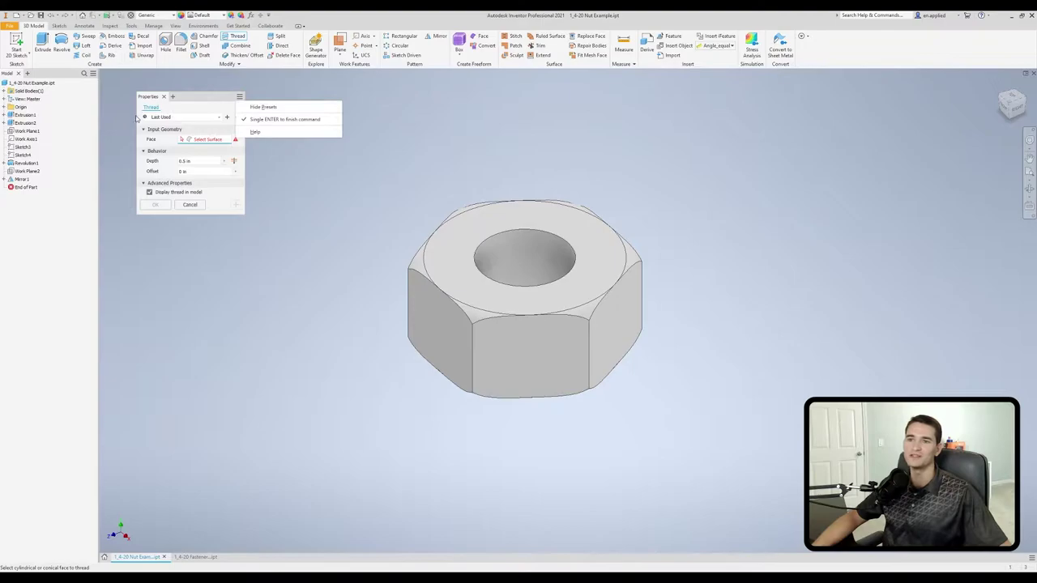
{"action": "left_click", "coordinate": [263, 107]}
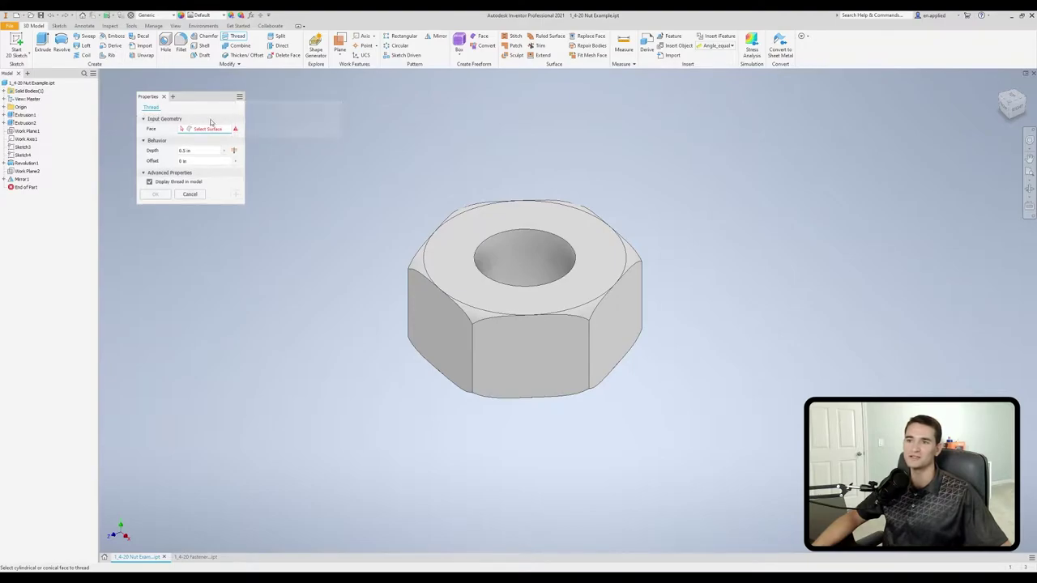
{"action": "left_click", "coordinate": [240, 97]}
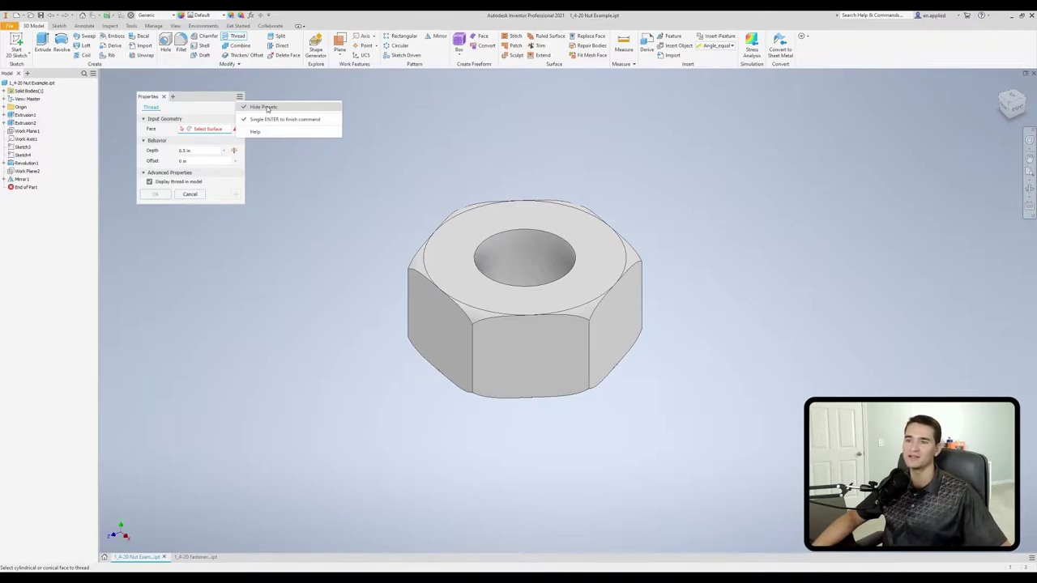
{"action": "left_click", "coordinate": [264, 107]}
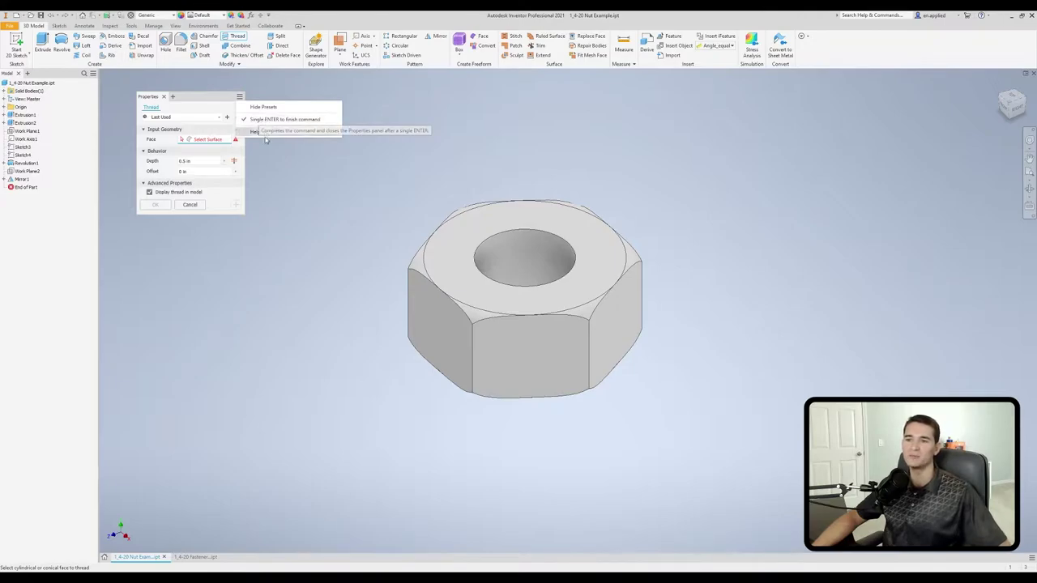
Step: Try threading the nut's central hole to a depth of 0.25 in, and undo the thread
{"action": "left_click", "coordinate": [198, 161]}
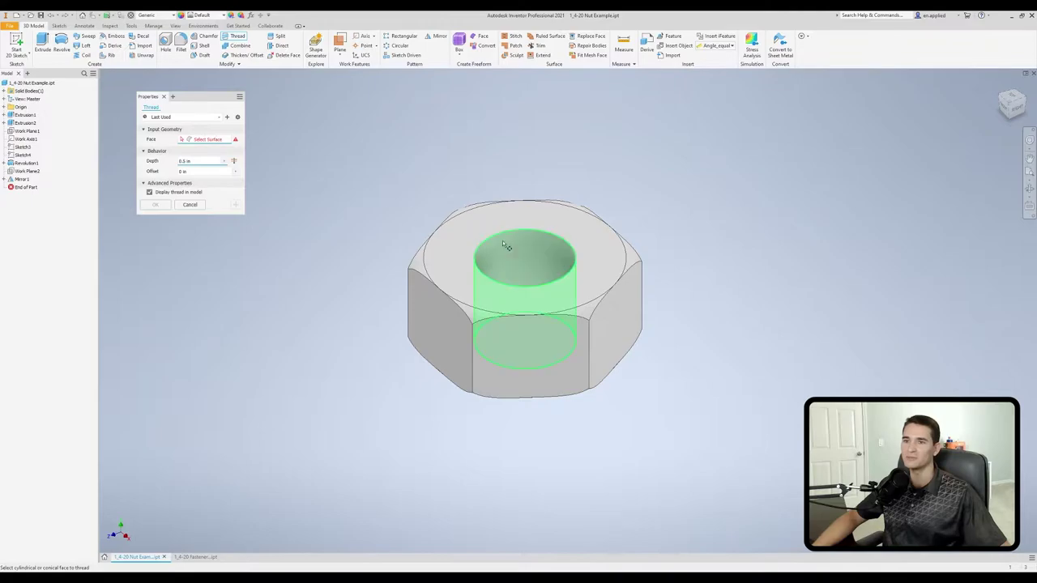
{"action": "left_click", "coordinate": [528, 251]}
{"action": "left_click", "coordinate": [202, 226]}
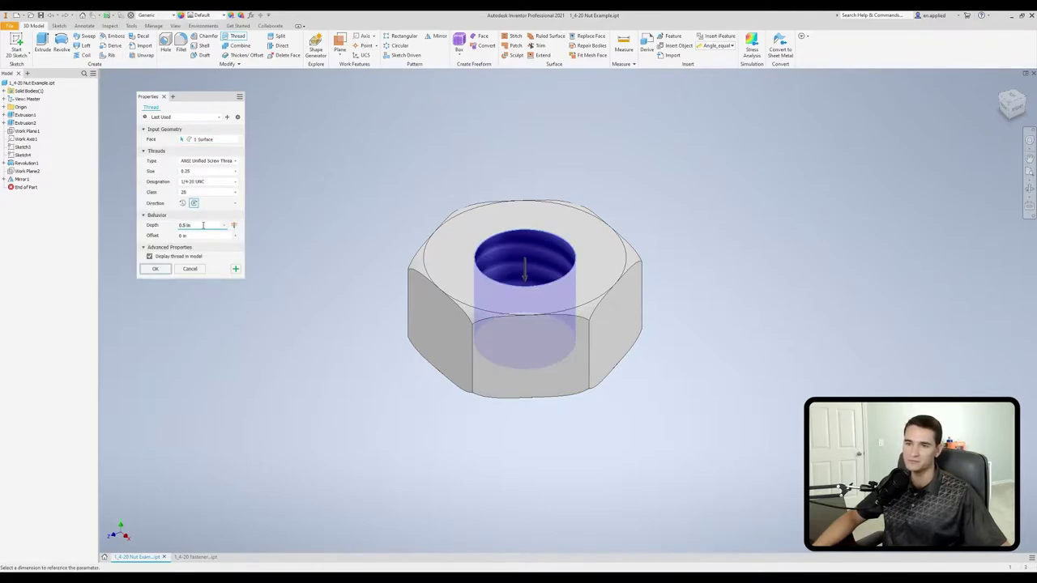
{"action": "type", "text": ".25"}
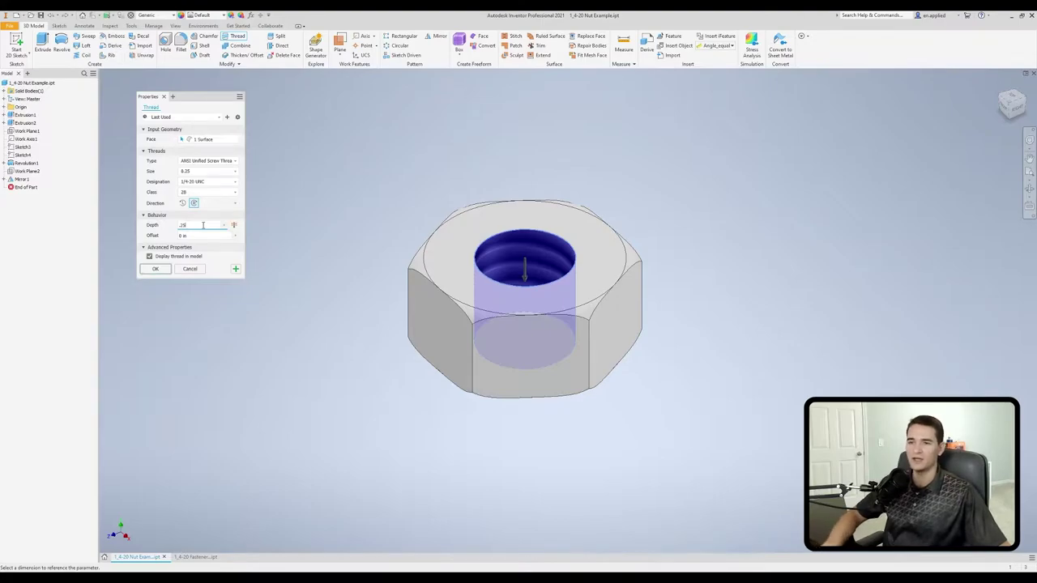
{"action": "key", "text": "Return"}
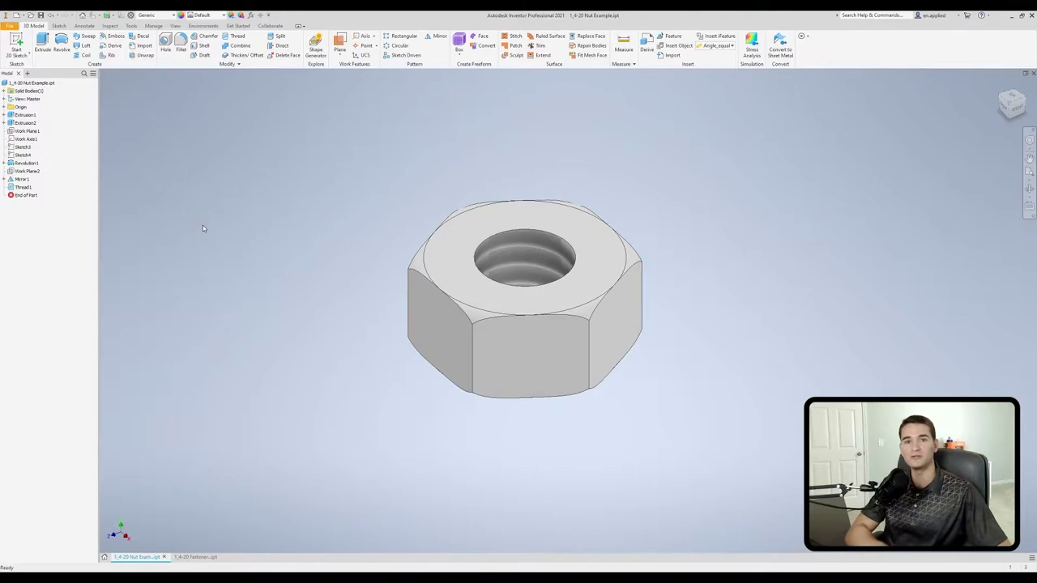
{"action": "key", "text": "ctrl+z"}
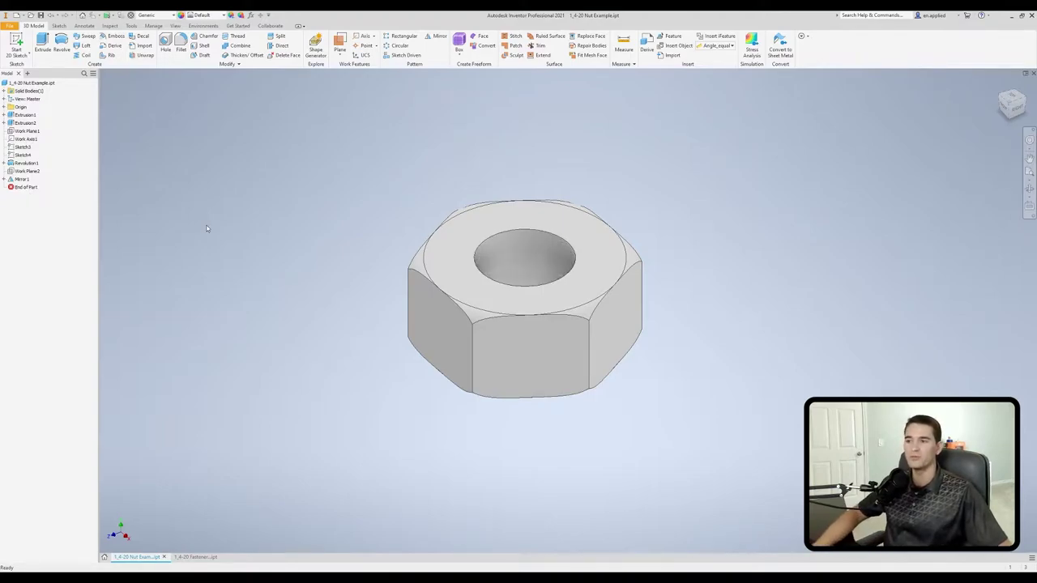
Step: Restart the Thread command and turn off the option that finishes commands with a single ENTER
{"action": "left_click", "coordinate": [237, 36]}
{"action": "left_click", "coordinate": [239, 96]}
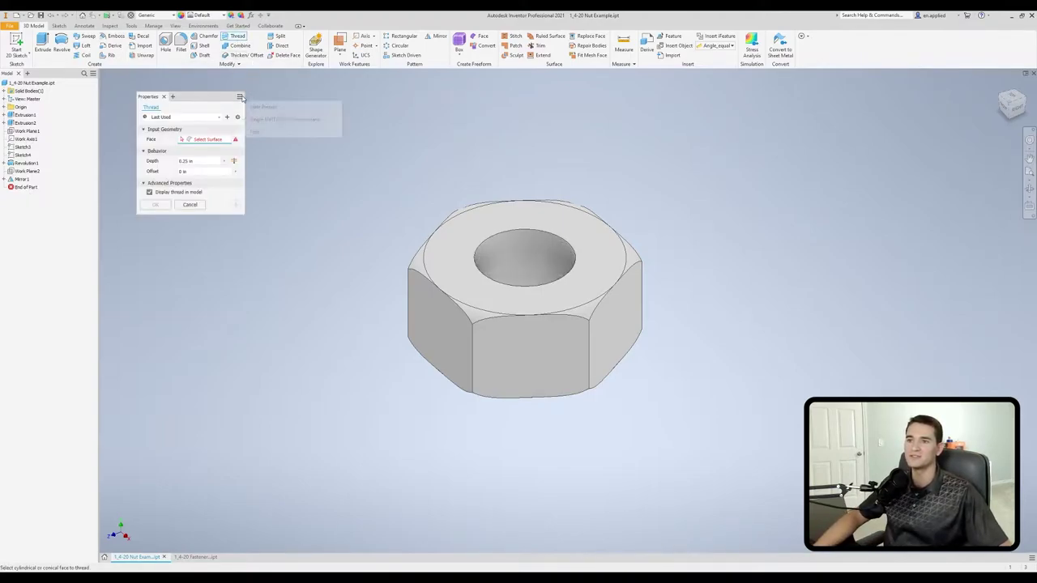
{"action": "left_click", "coordinate": [263, 120]}
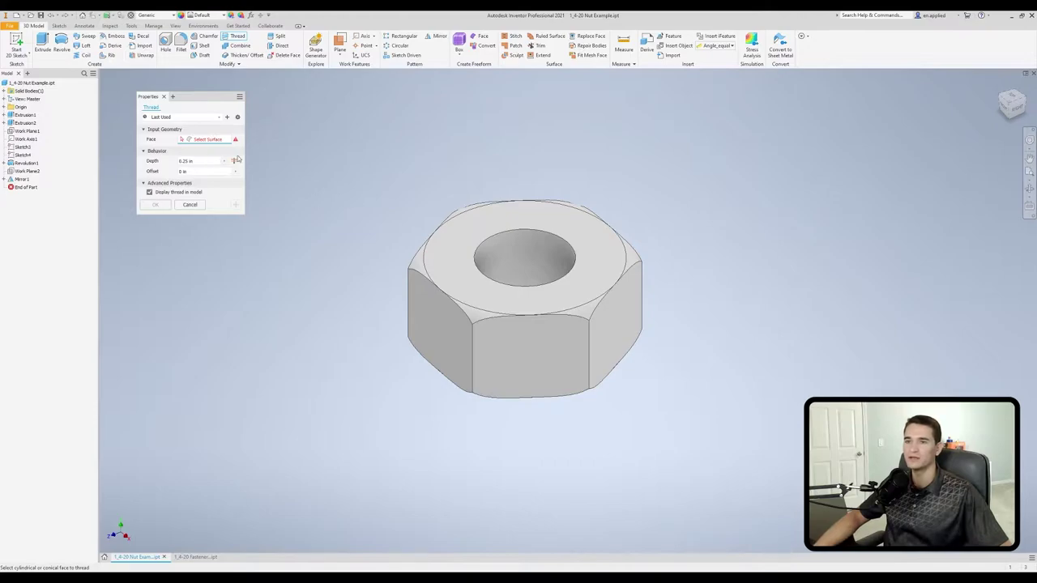
Step: Try threading the nut's central hole to a depth of 0.5 in, and undo the thread
{"action": "left_click", "coordinate": [504, 248]}
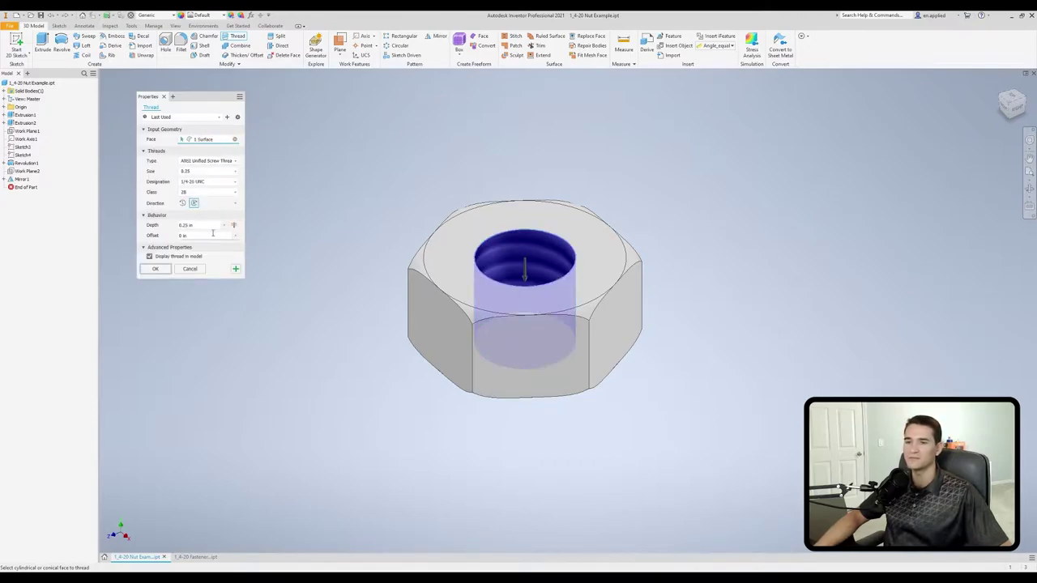
{"action": "left_click", "coordinate": [180, 225]}
{"action": "type", "text": ".5"}
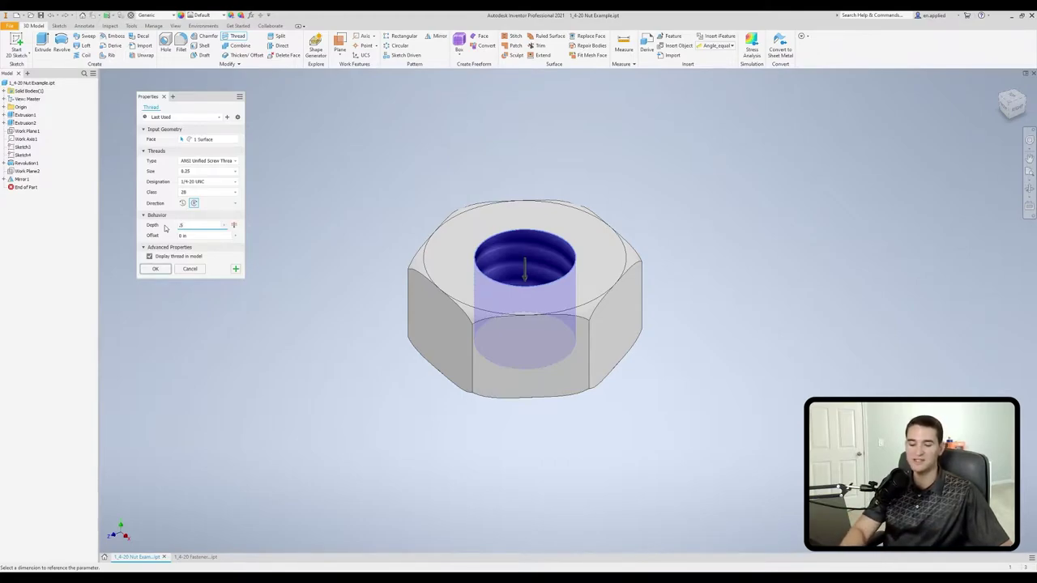
{"action": "key", "text": "Return"}
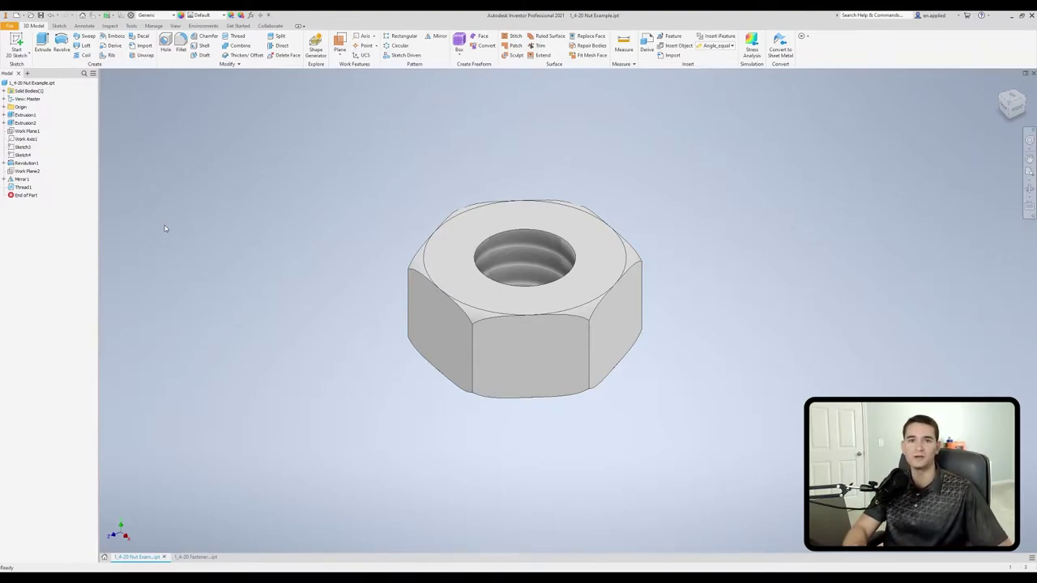
{"action": "key", "text": "ctrl+z"}
Step: Create a thread feature named 1/4-20 on the nut's central hole
{"action": "key", "text": "Return"}
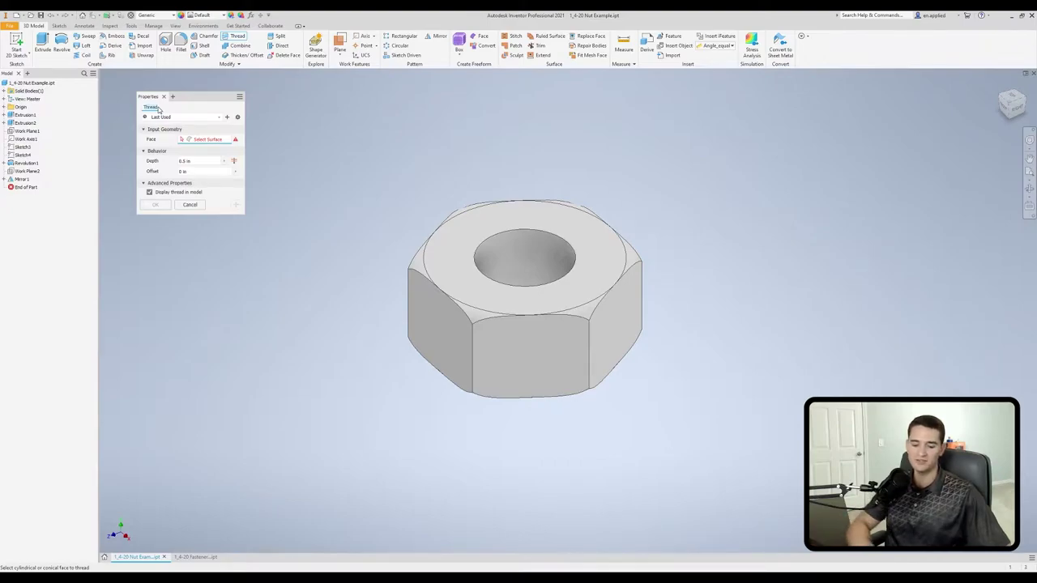
{"action": "key", "text": "BackSpace"}
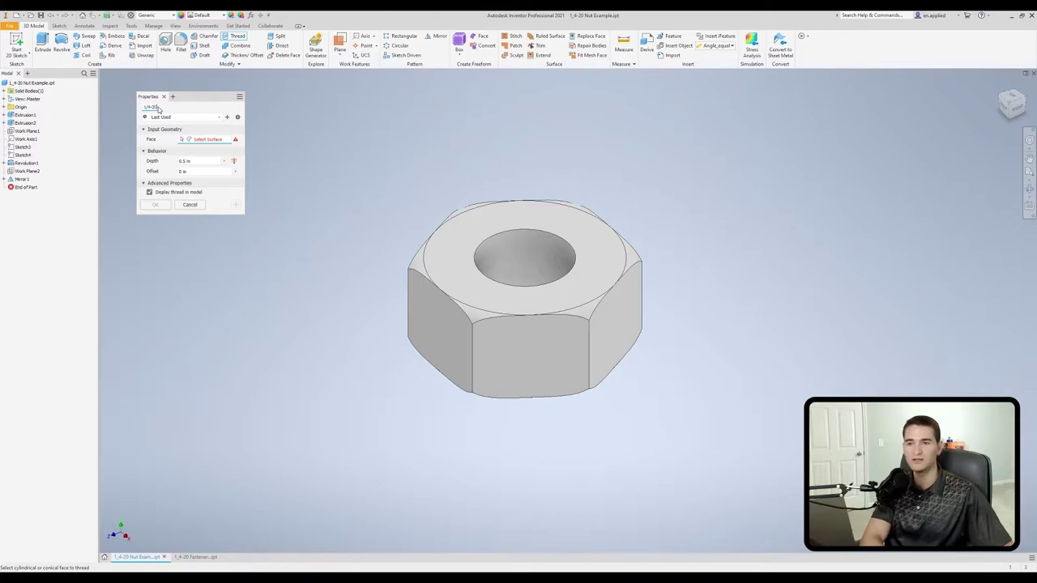
{"action": "type", "text": "1/4-20"}
{"action": "key", "text": "Return"}
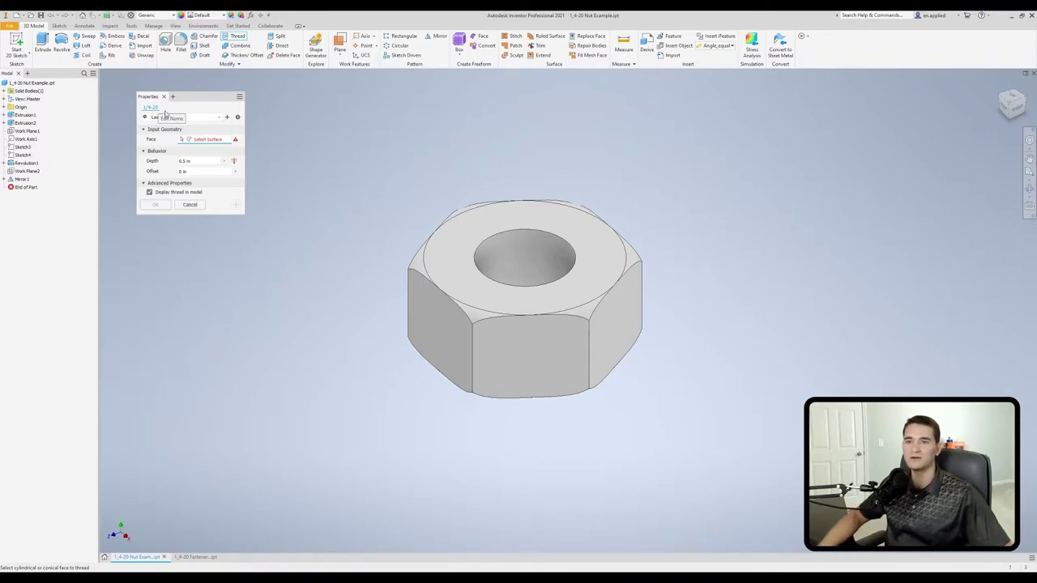
{"action": "left_click", "coordinate": [528, 253]}
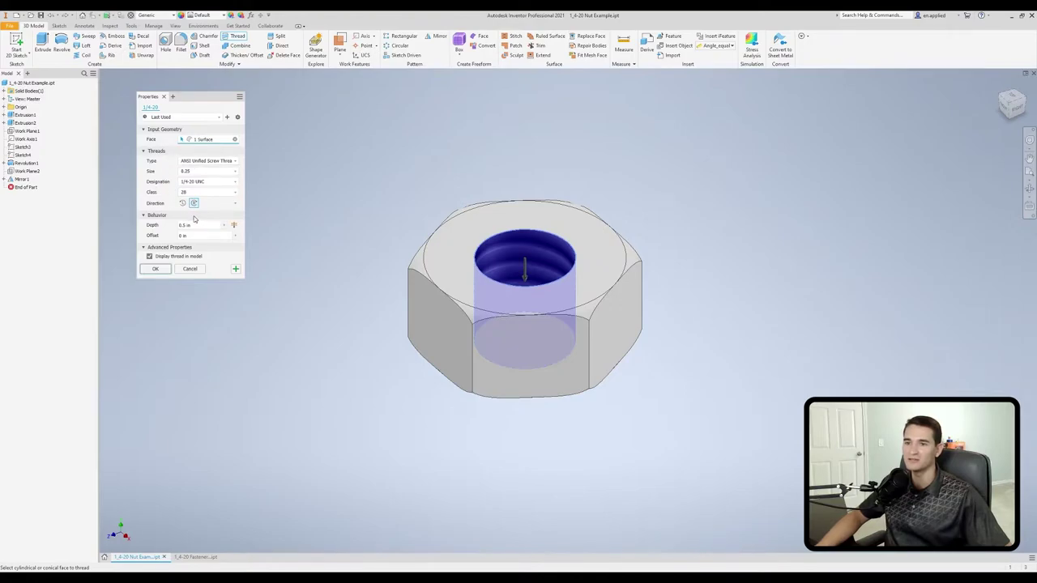
{"action": "left_click", "coordinate": [155, 269]}
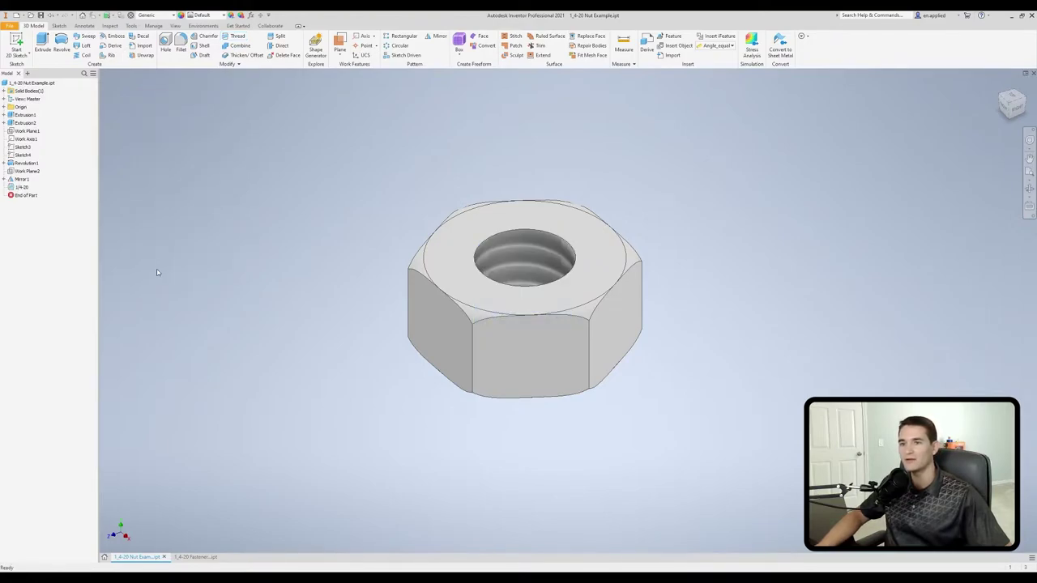
Step: Rename the nut's thread feature as 1/4-20 Thread
{"action": "left_click", "coordinate": [22, 187]}
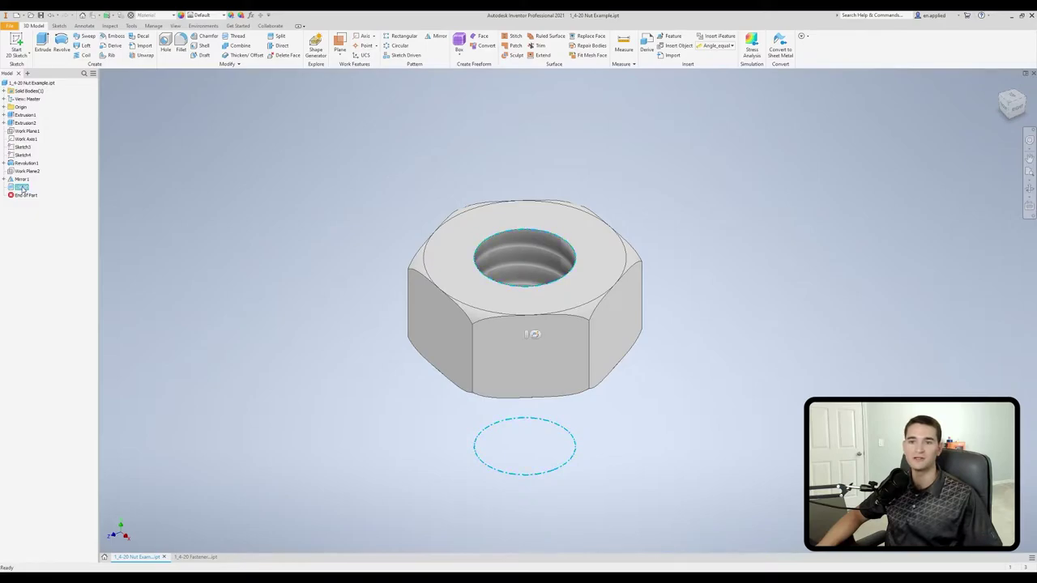
{"action": "left_click", "coordinate": [22, 187]}
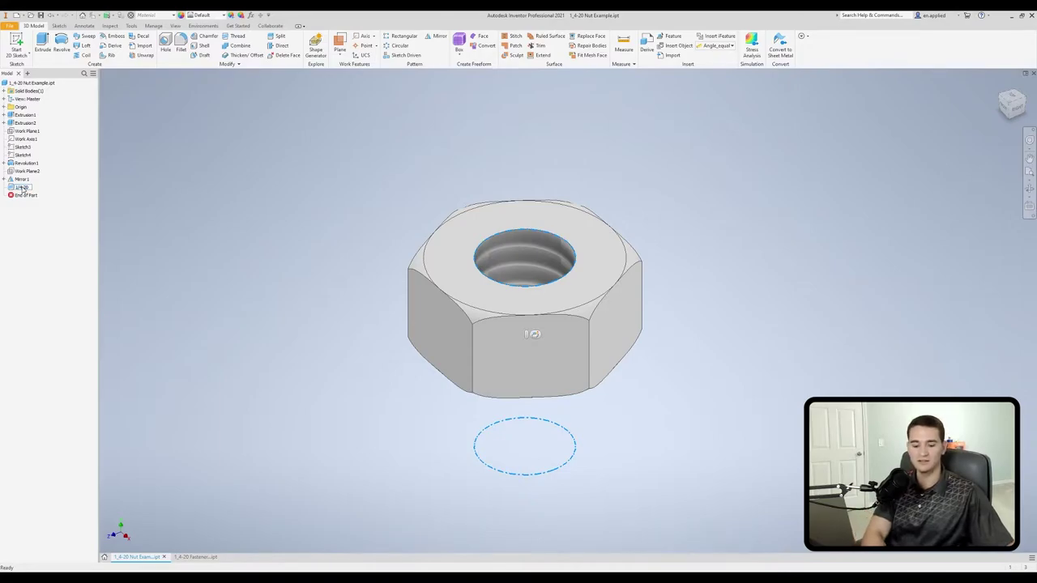
{"action": "type", "text": "Thread"}
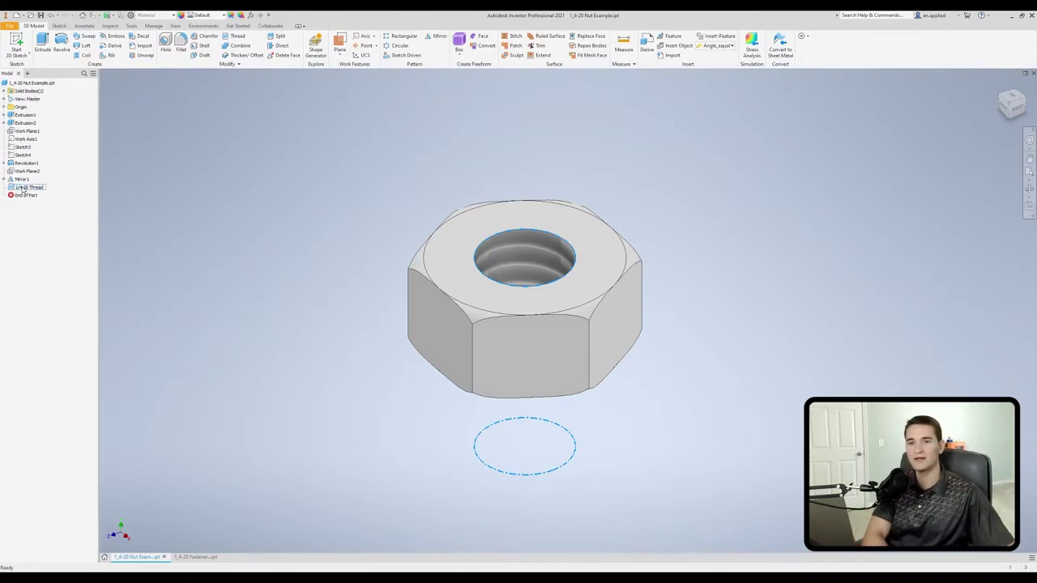
{"action": "key", "text": "Return"}
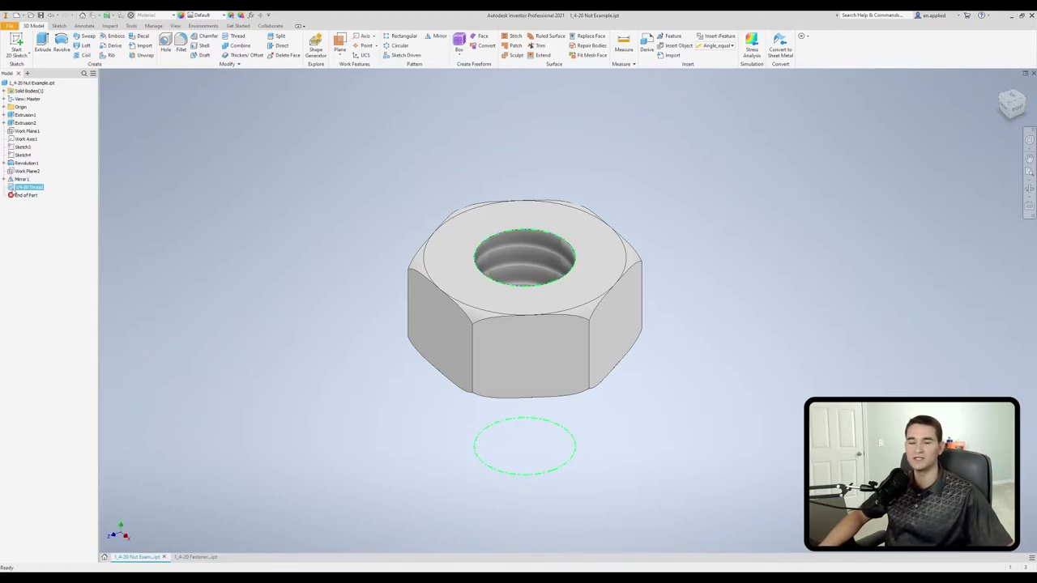
{"action": "left_click", "coordinate": [184, 184]}
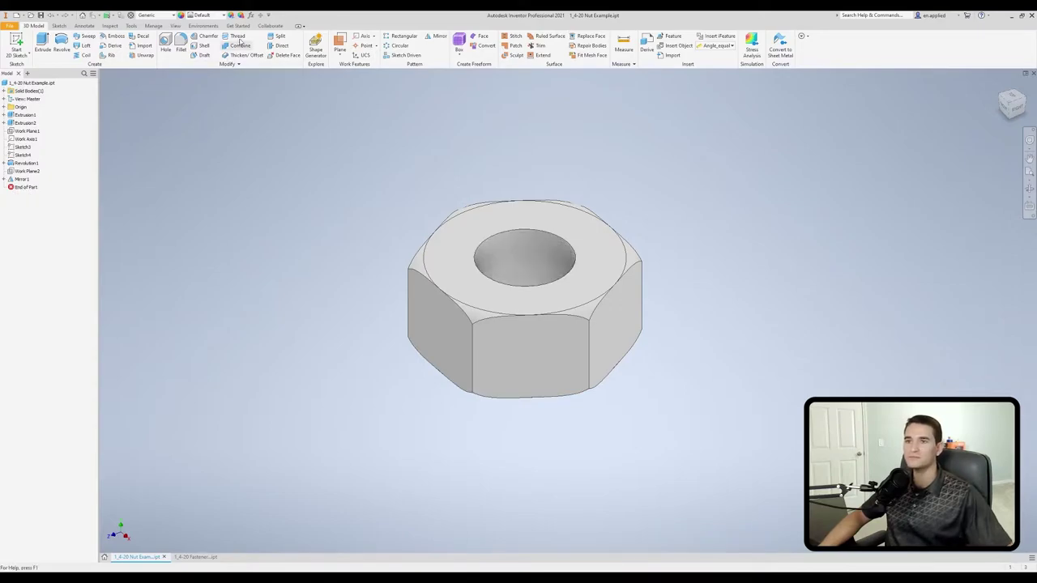
Step: Start a thread on the nut's central hole and review the available thread types and designations
{"action": "left_click", "coordinate": [240, 38]}
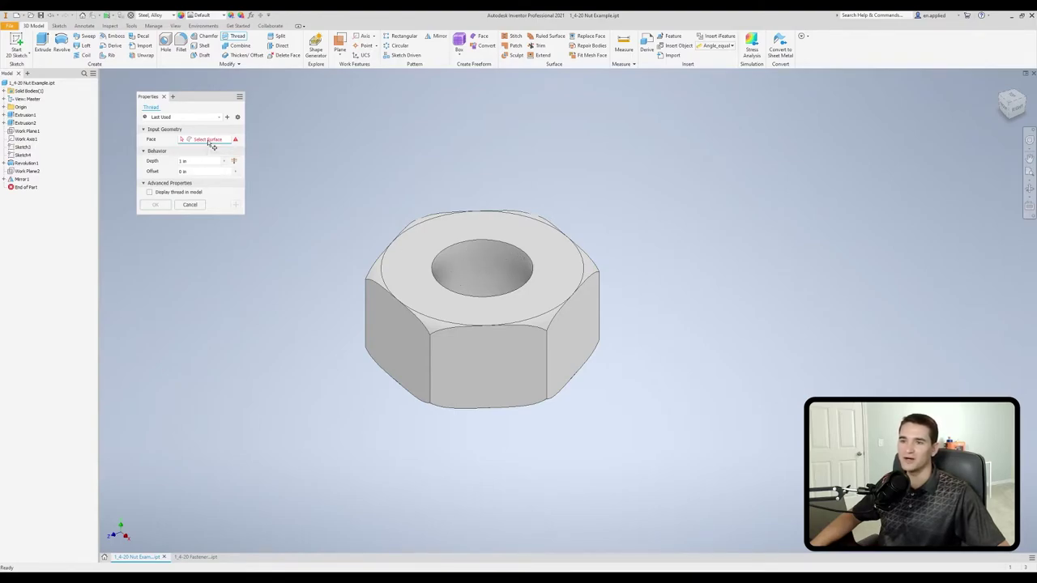
{"action": "left_click", "coordinate": [489, 278]}
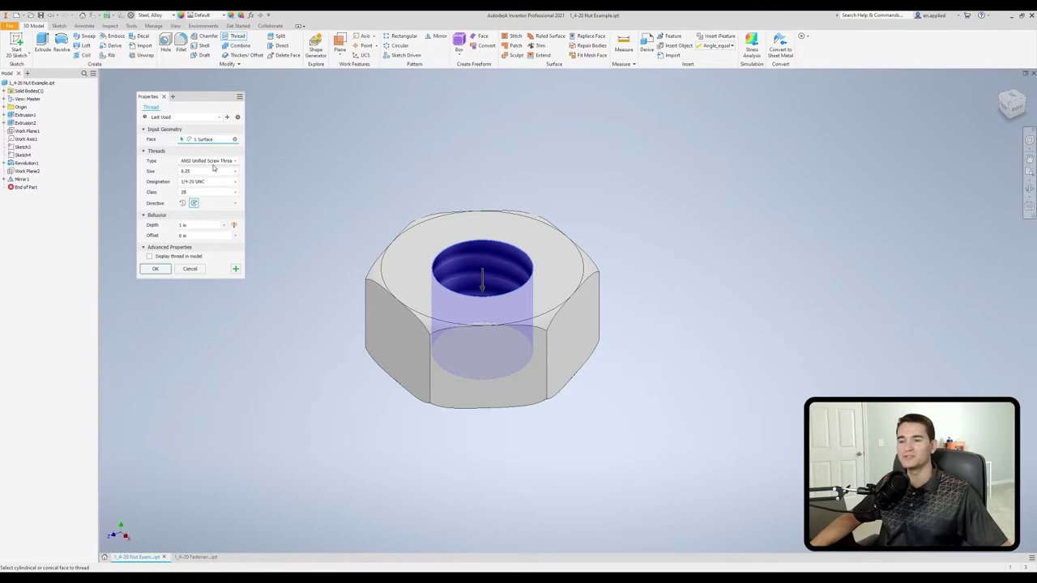
{"action": "left_click", "coordinate": [214, 161]}
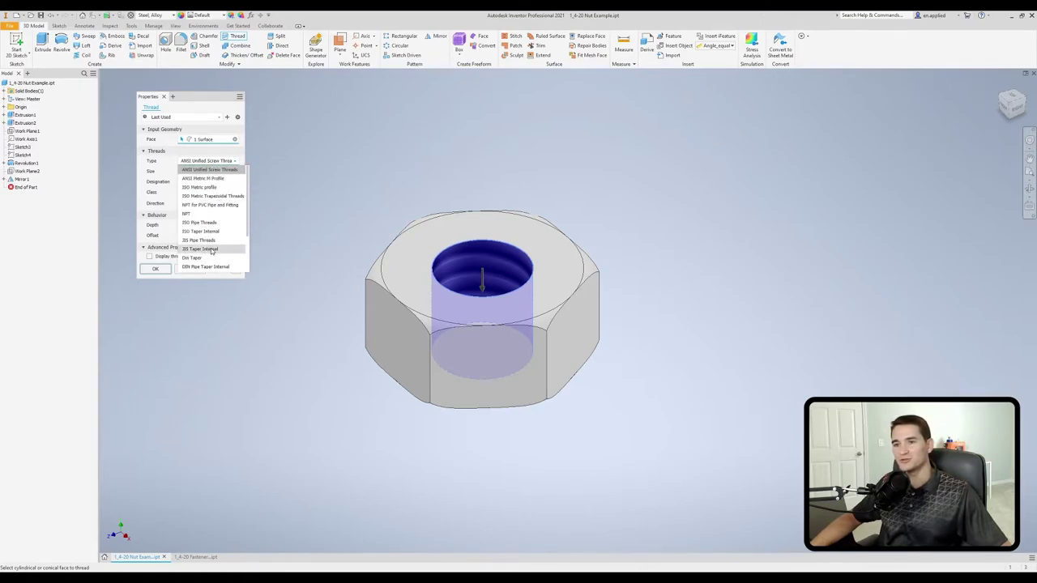
{"action": "left_click", "coordinate": [282, 180]}
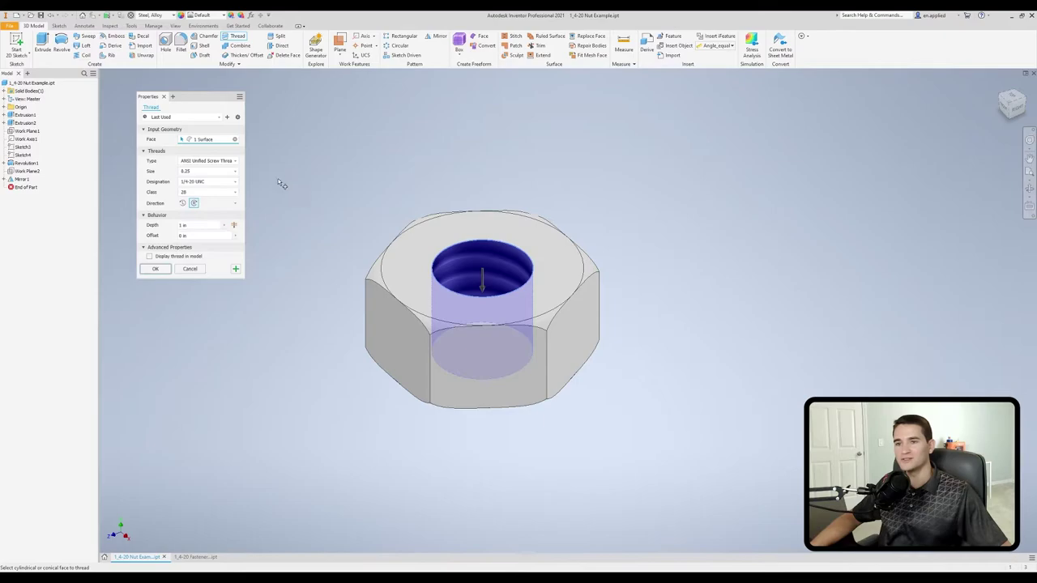
{"action": "left_click", "coordinate": [213, 184]}
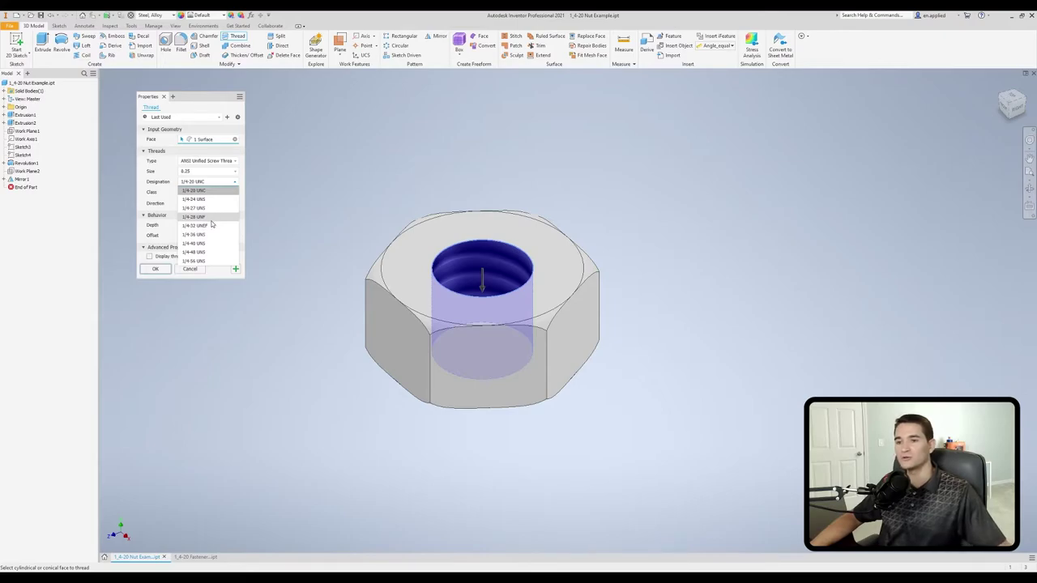
{"action": "left_click", "coordinate": [284, 215]}
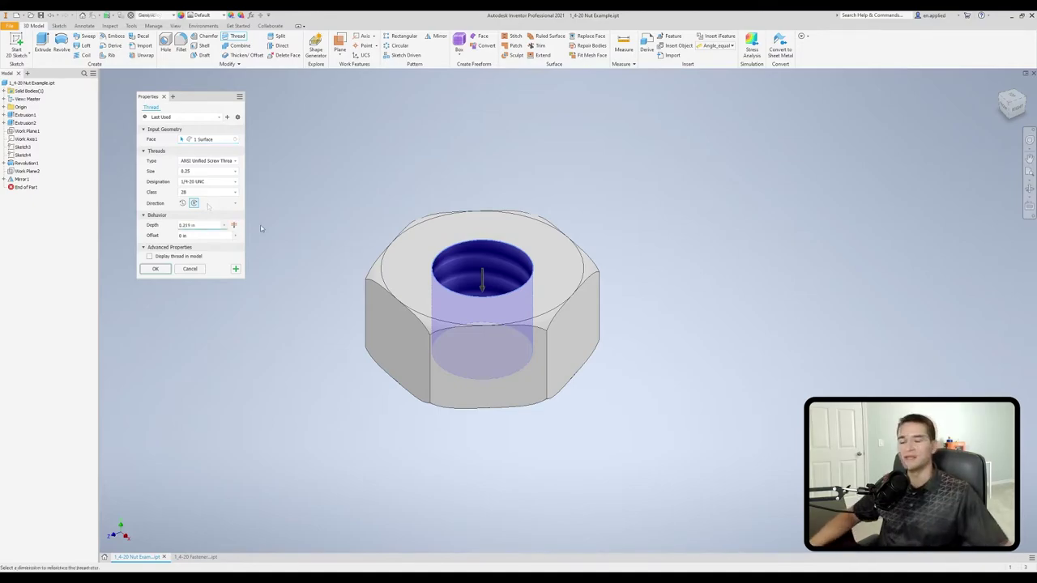
Step: Try the full-depth option on the nut's thread and turn it back off
{"action": "left_click", "coordinate": [177, 225]}
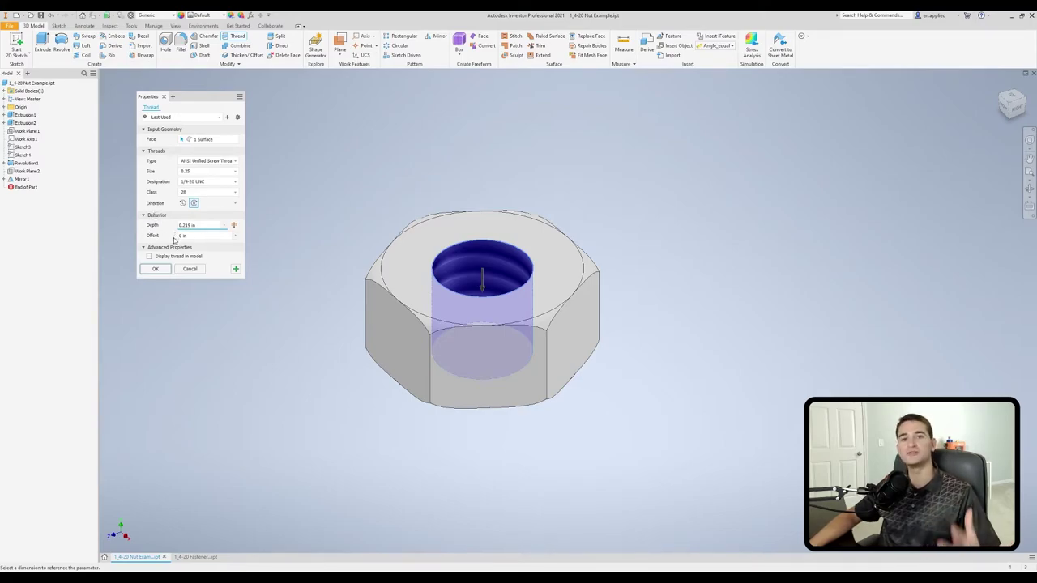
{"action": "left_click", "coordinate": [197, 226]}
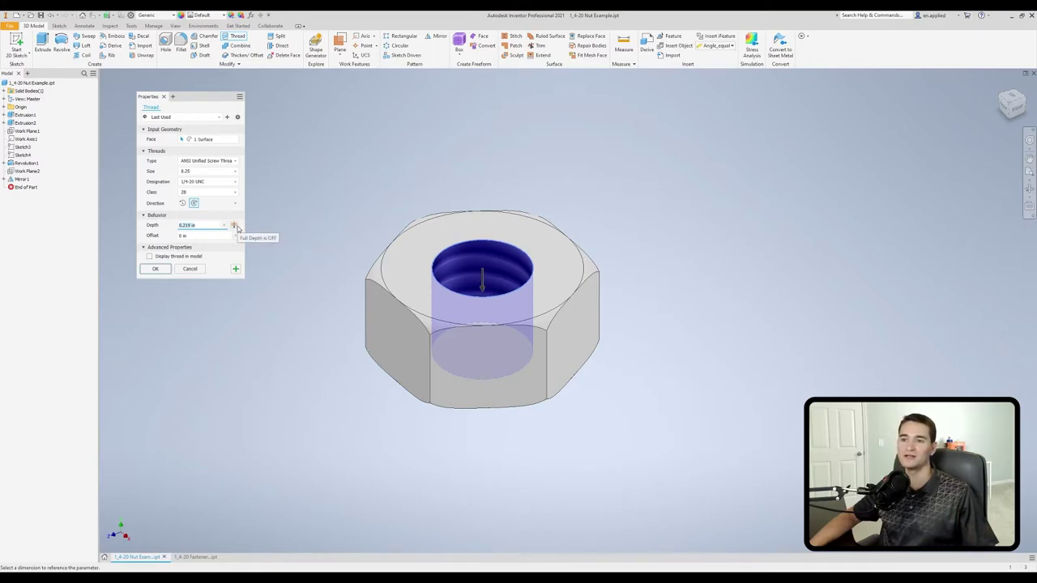
{"action": "left_click", "coordinate": [234, 225]}
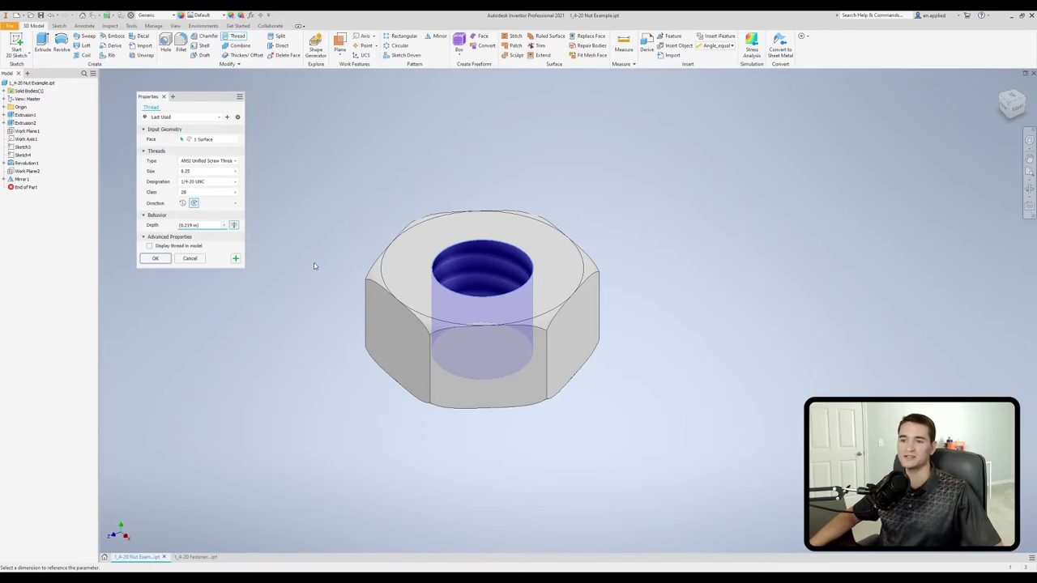
{"action": "left_click", "coordinate": [234, 225]}
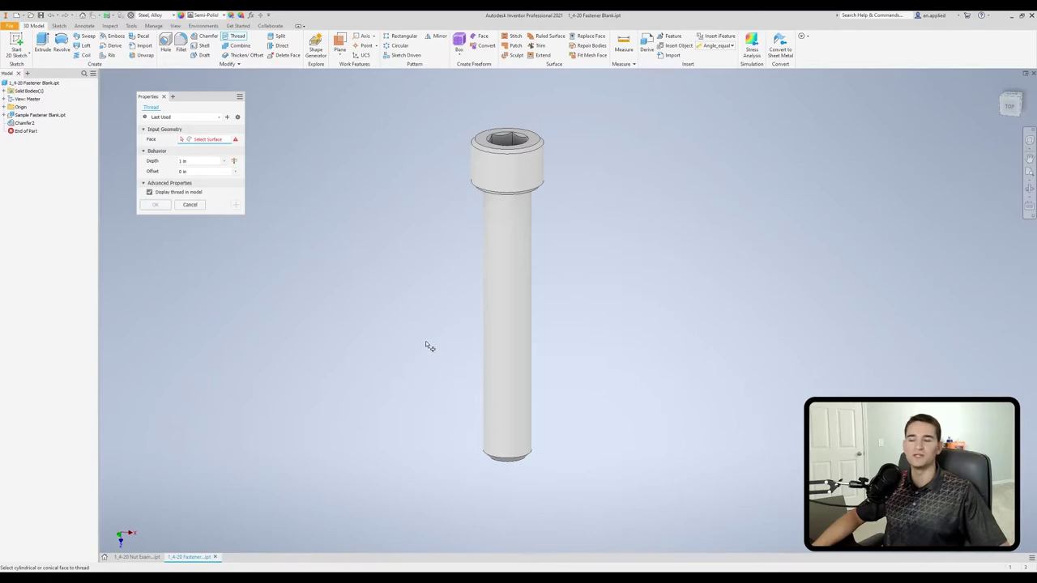
Step: Try threading the fastener's shank from its lower end, and reselect the shank near the head instead
{"action": "left_click", "coordinate": [493, 437]}
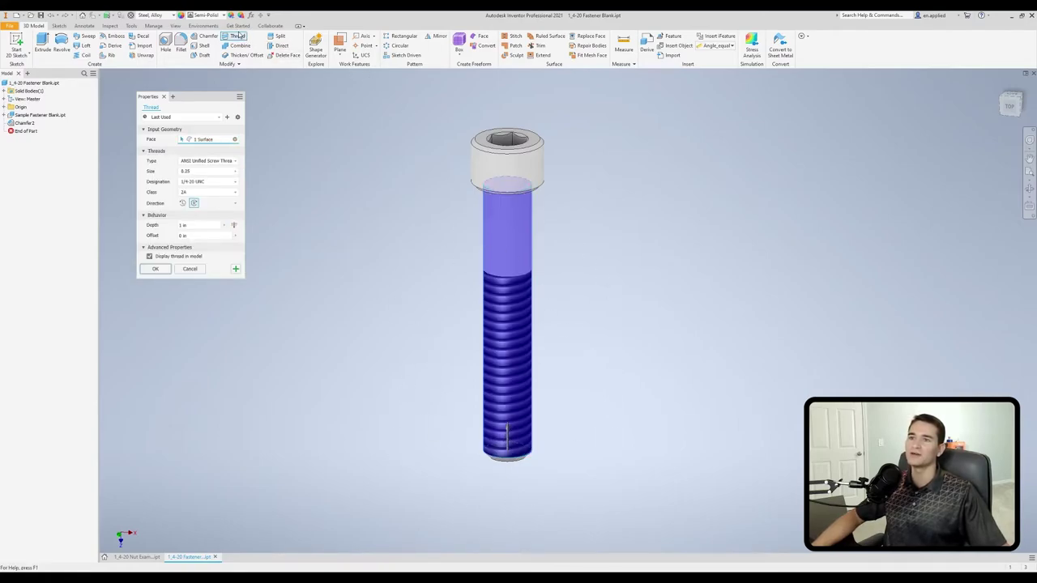
{"action": "left_click", "coordinate": [235, 139]}
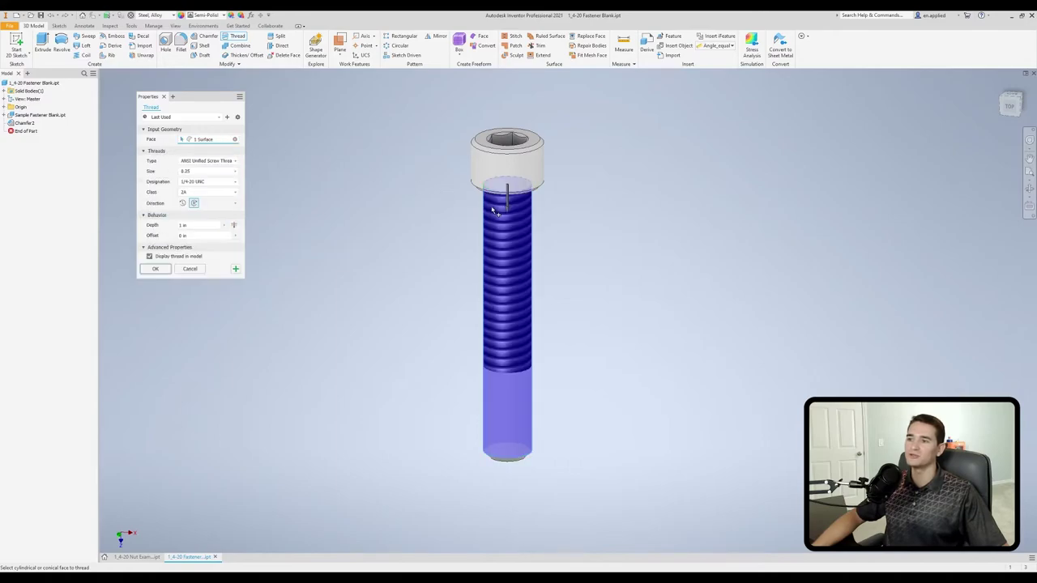
{"action": "left_click", "coordinate": [496, 212]}
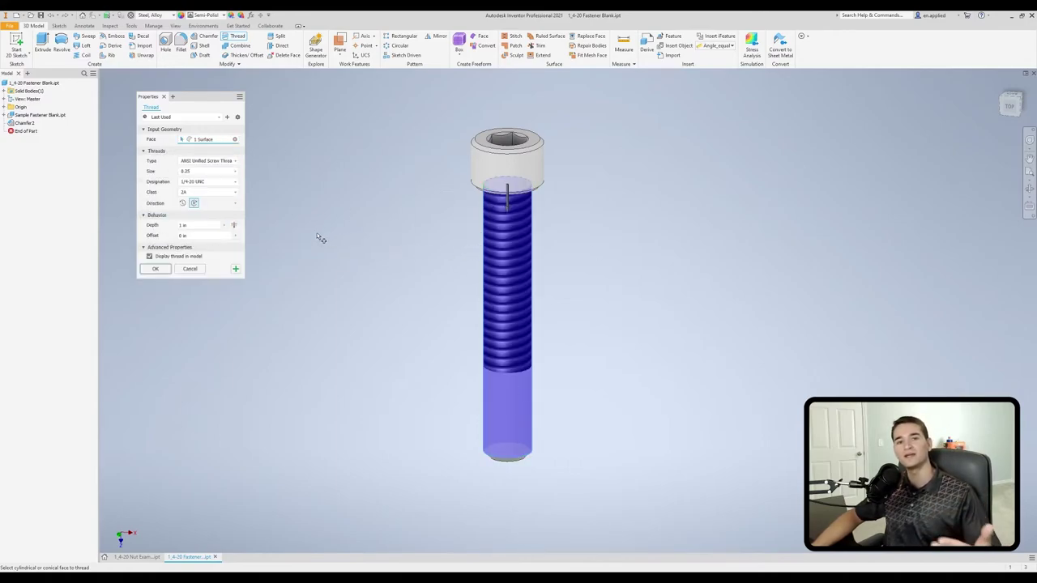
Step: Try a 1 in thread offset 0.500 in from the fastener's head, and undo the created thread
{"action": "left_click", "coordinate": [196, 236]}
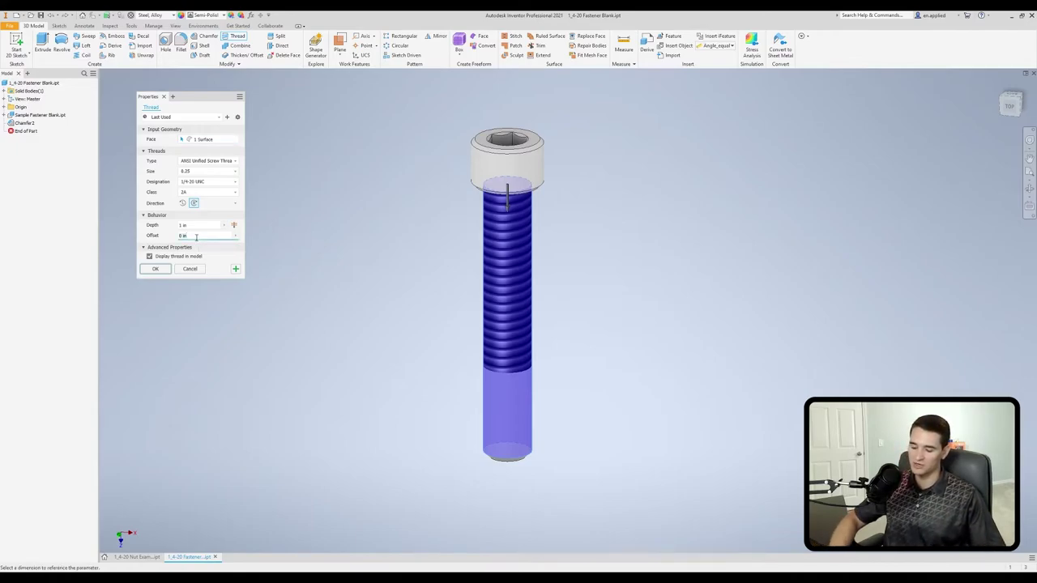
{"action": "type", "text": ".500"}
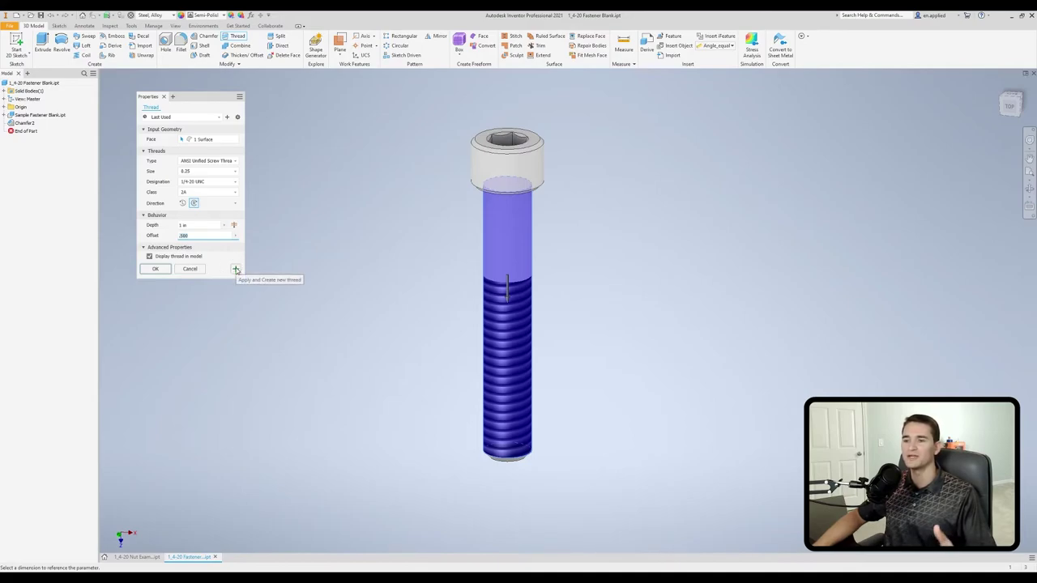
{"action": "left_click", "coordinate": [235, 270]}
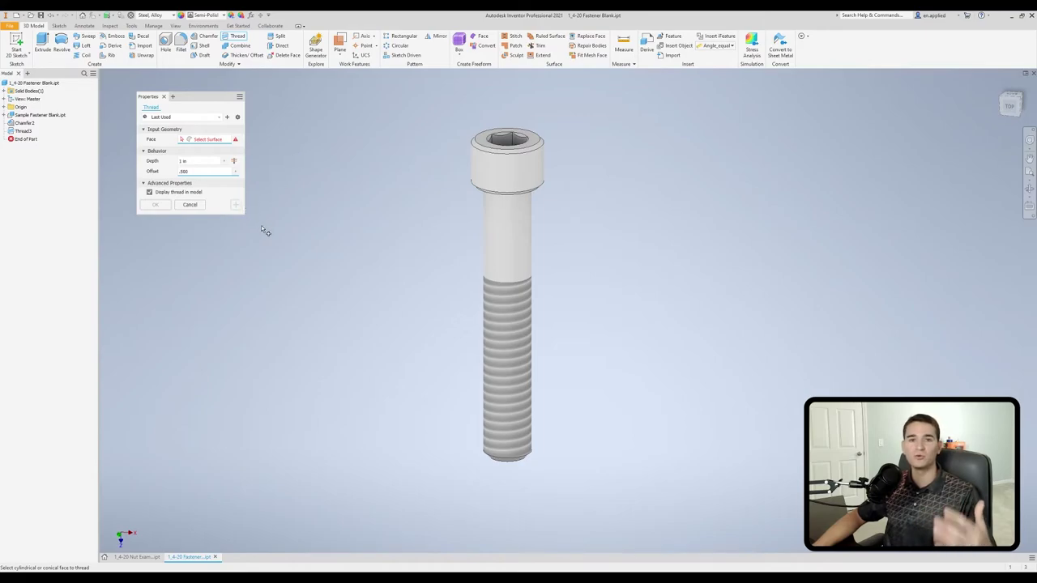
{"action": "key", "text": "ctrl+z"}
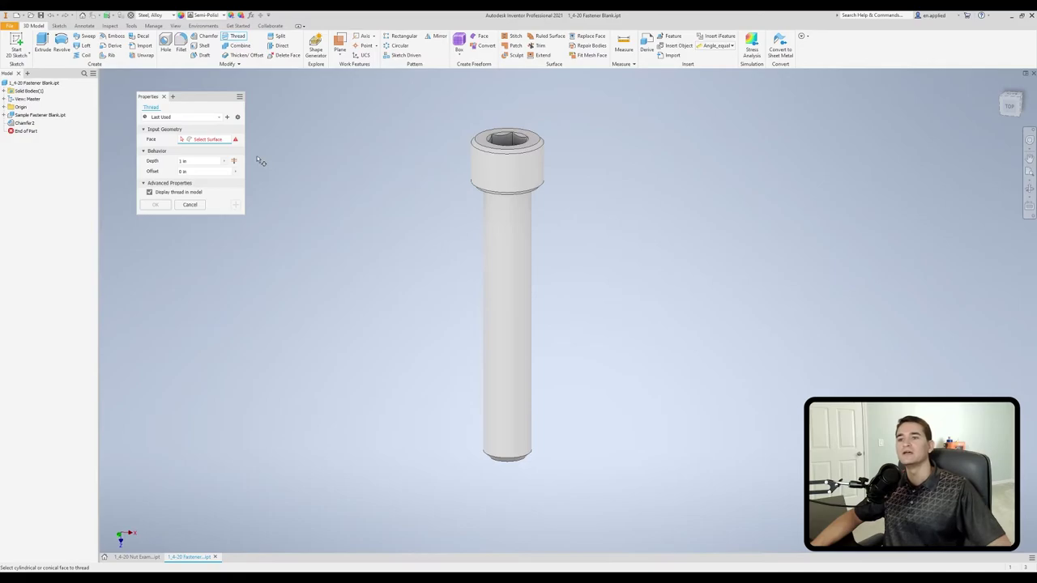
Step: Select the fastener's shank near the head for threading and set the thread offset to 0.5 in
{"action": "left_click", "coordinate": [472, 254]}
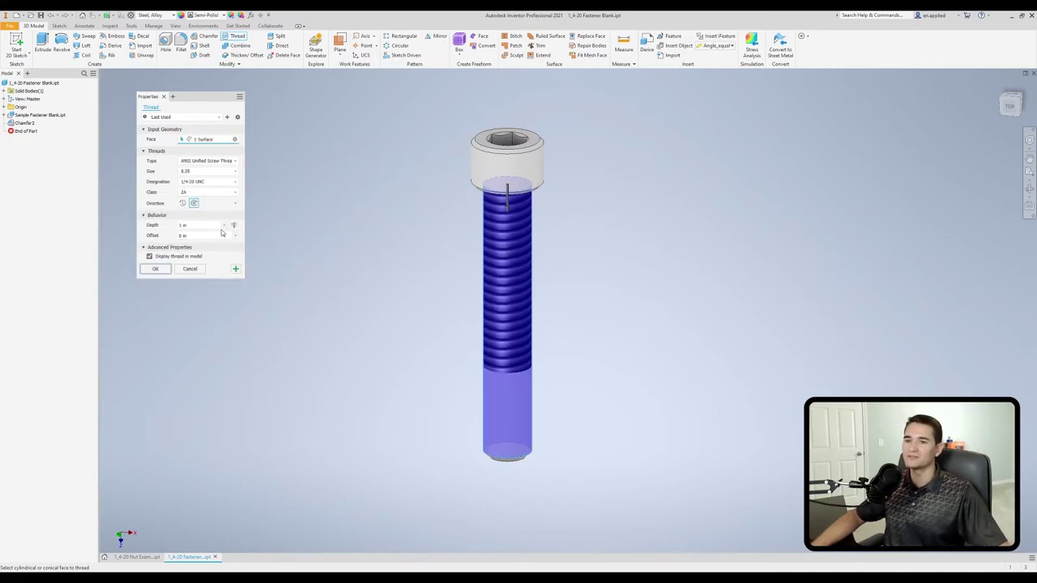
{"action": "left_click", "coordinate": [193, 234]}
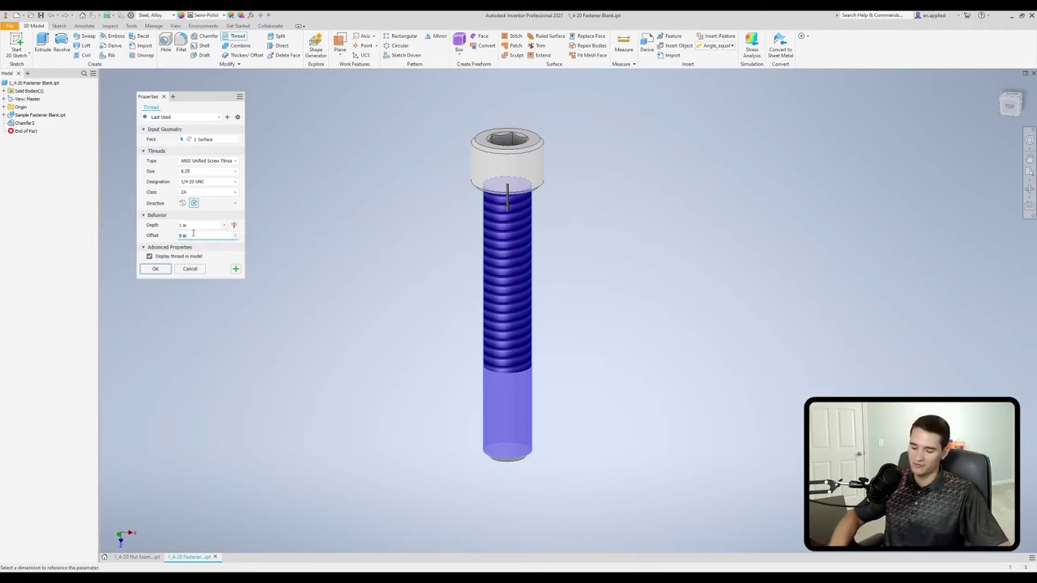
{"action": "type", "text": ".5"}
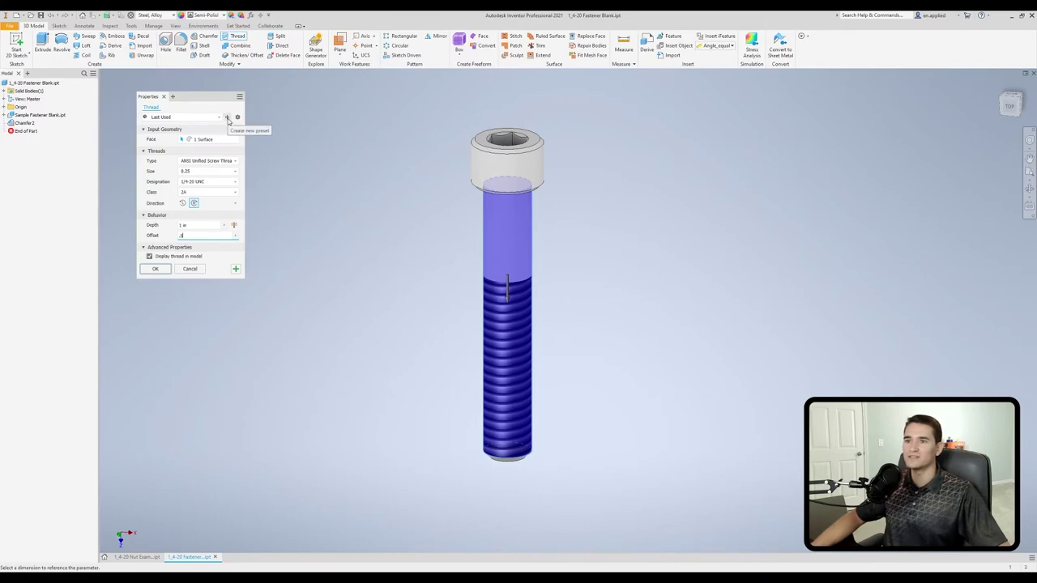
Step: Save the current thread settings as a preset named 1/4-20 X 1 with .5 Offset
{"action": "left_click", "coordinate": [228, 118]}
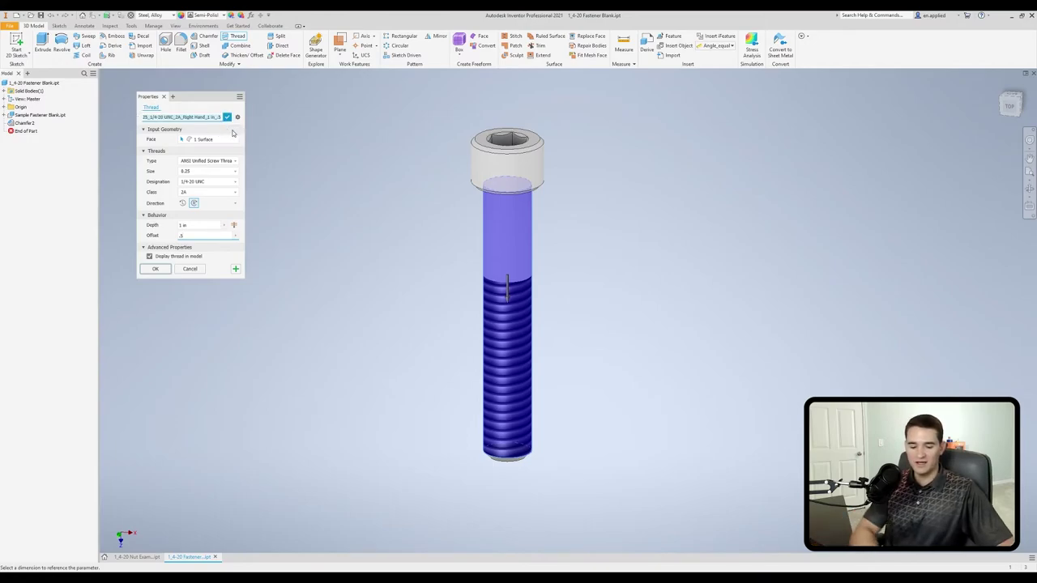
{"action": "type", "text": "1"}
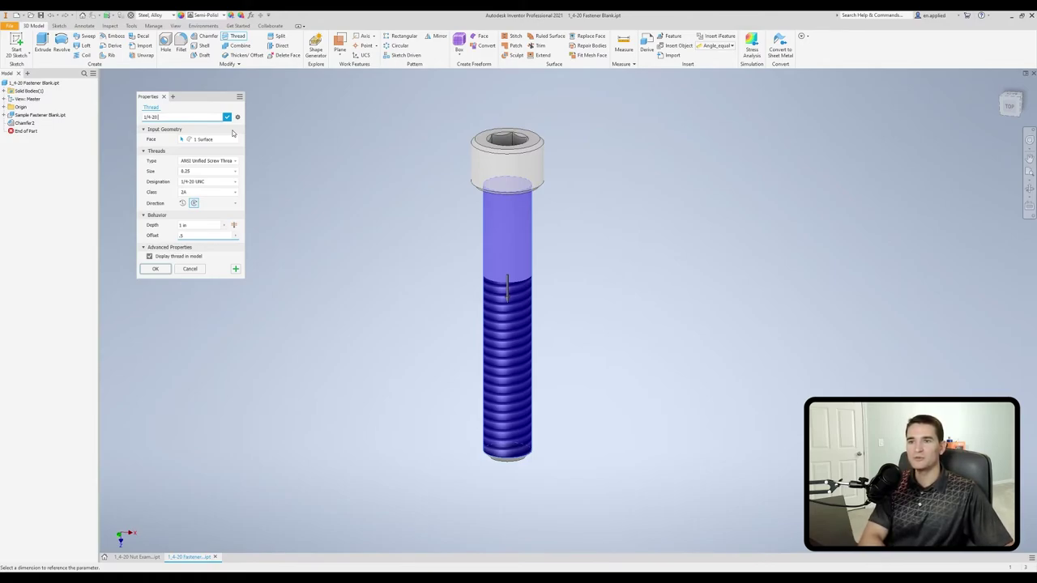
{"action": "type", "text": "/4-20 X "}
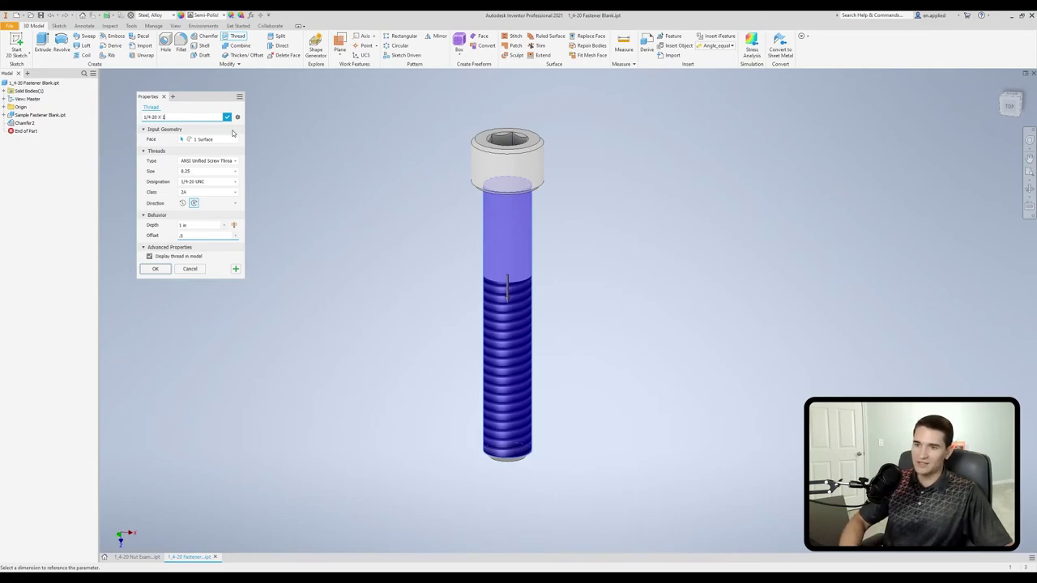
{"action": "type", "text": "1 with"}
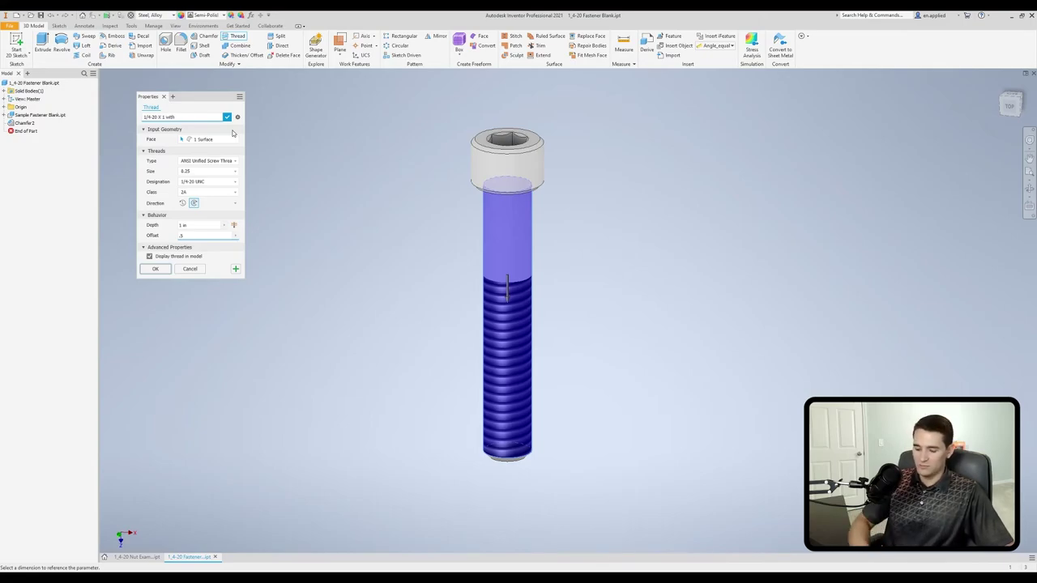
{"action": "type", "text": " .5 O"}
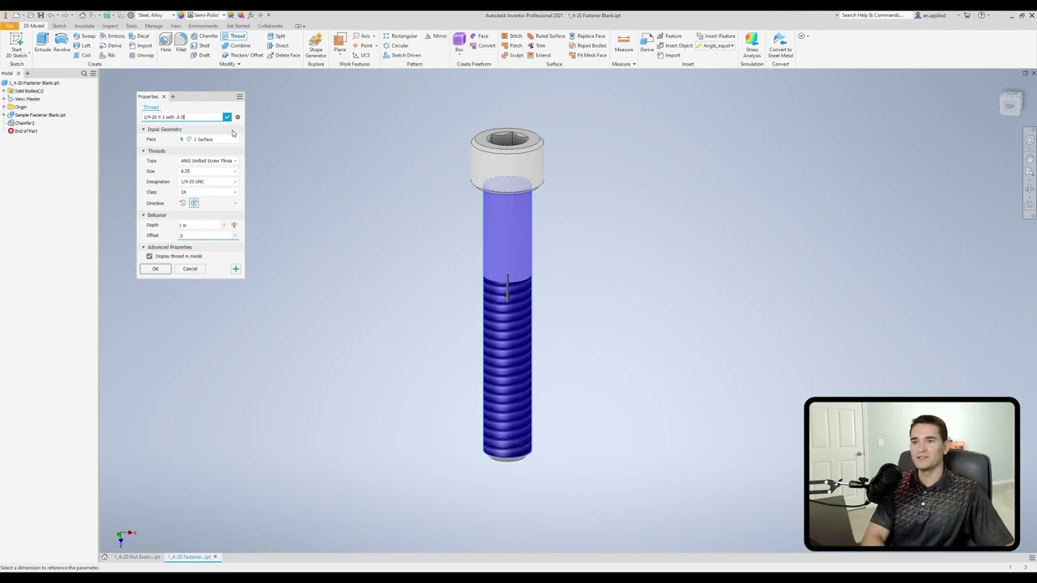
{"action": "type", "text": "ffset"}
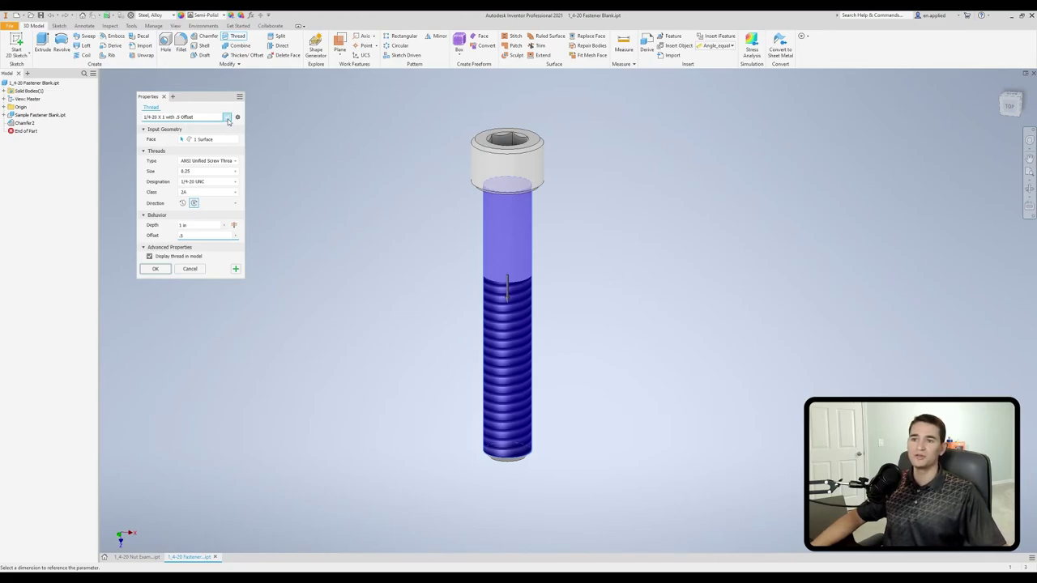
{"action": "left_click", "coordinate": [227, 118]}
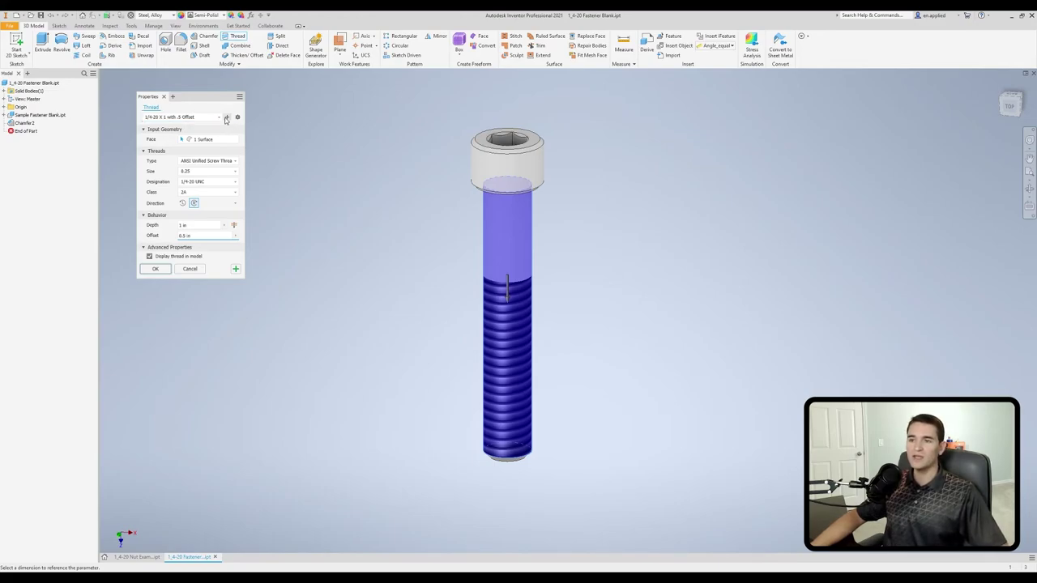
Step: Review the saved thread presets and the preset settings for sort order and new thread default
{"action": "left_click", "coordinate": [219, 119]}
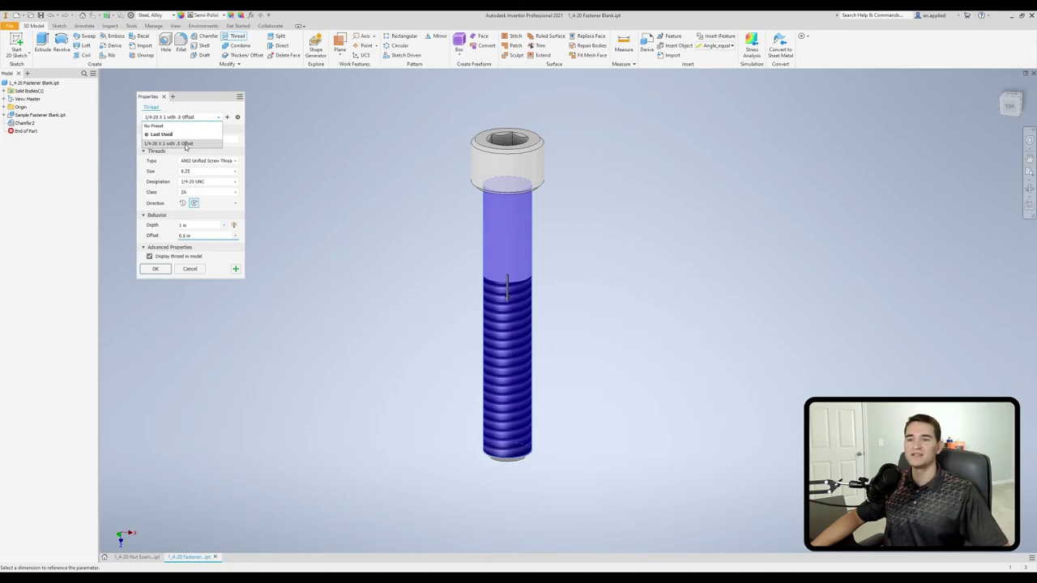
{"action": "left_click", "coordinate": [230, 112]}
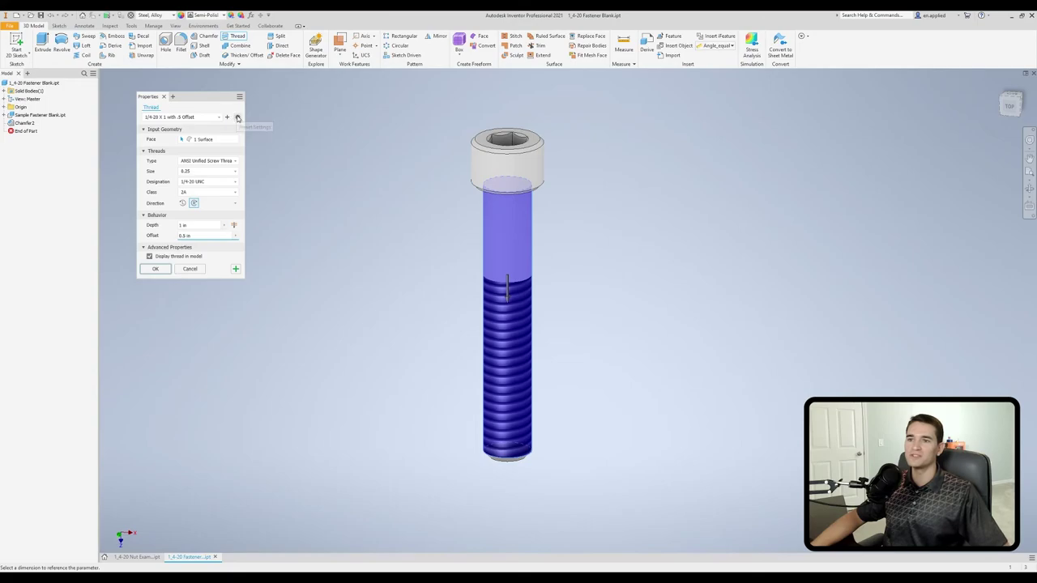
{"action": "left_click", "coordinate": [237, 118]}
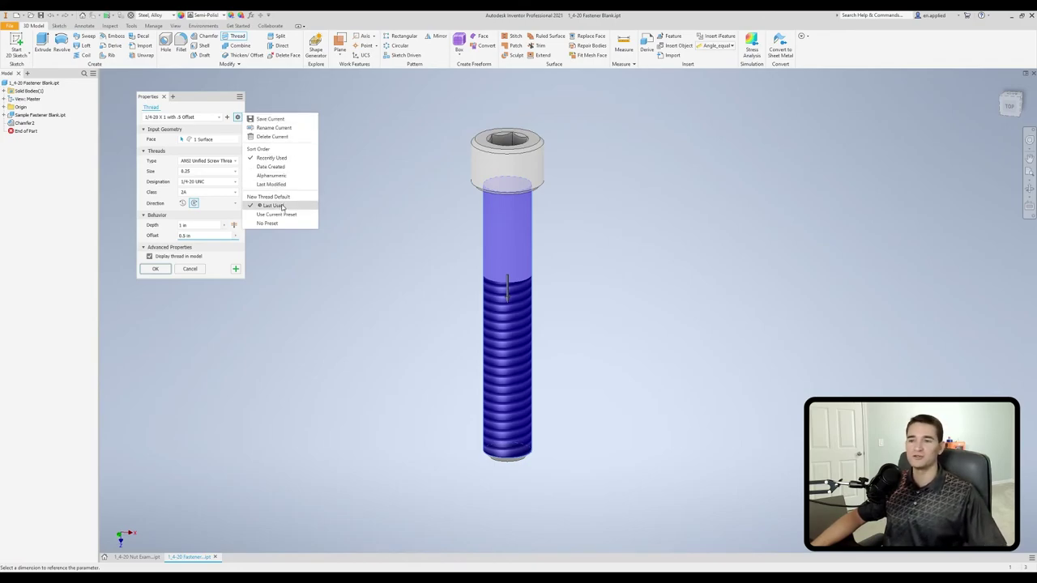
{"action": "left_click", "coordinate": [217, 108]}
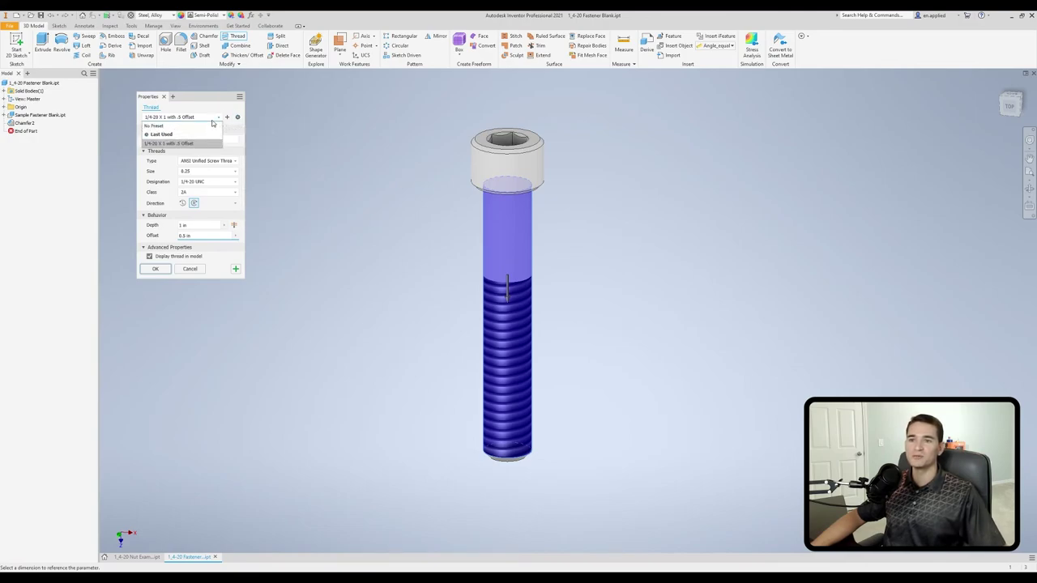
Step: Select the 1/4-20 X 1 with .5 Offset preset and delete it
{"action": "left_click", "coordinate": [218, 118]}
{"action": "left_click", "coordinate": [188, 144]}
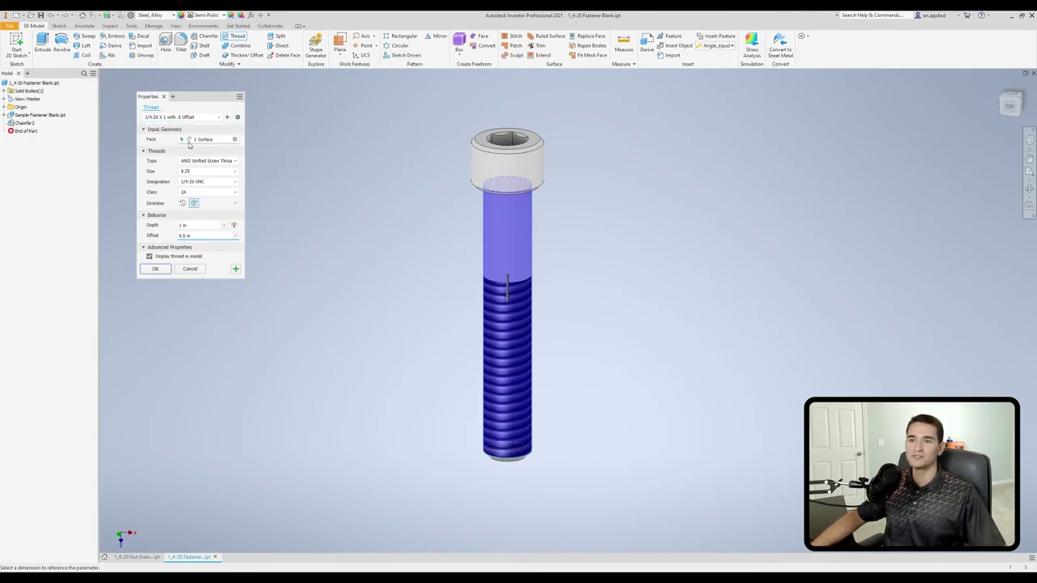
{"action": "left_click", "coordinate": [237, 117]}
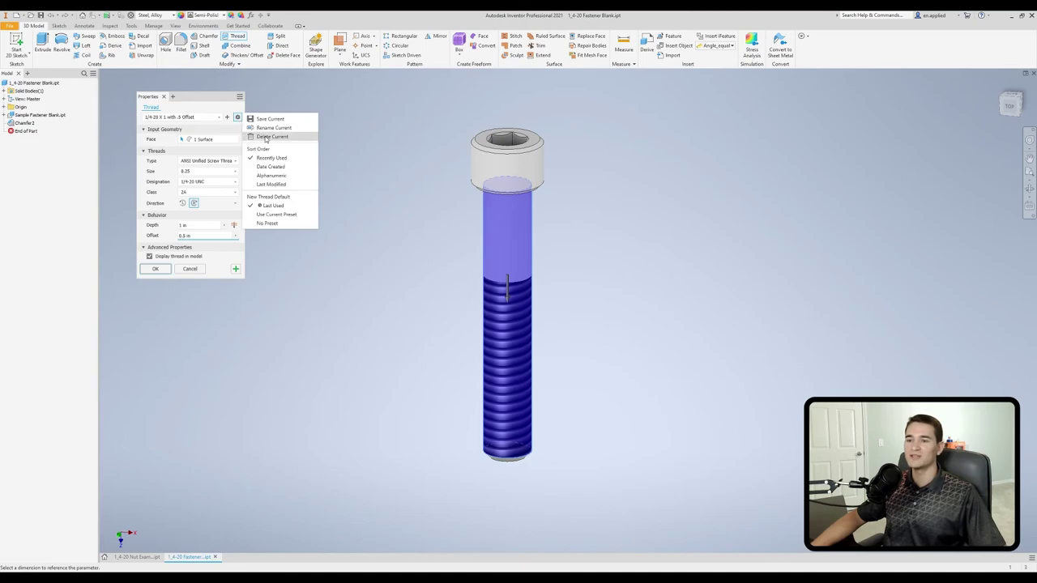
{"action": "left_click", "coordinate": [266, 138]}
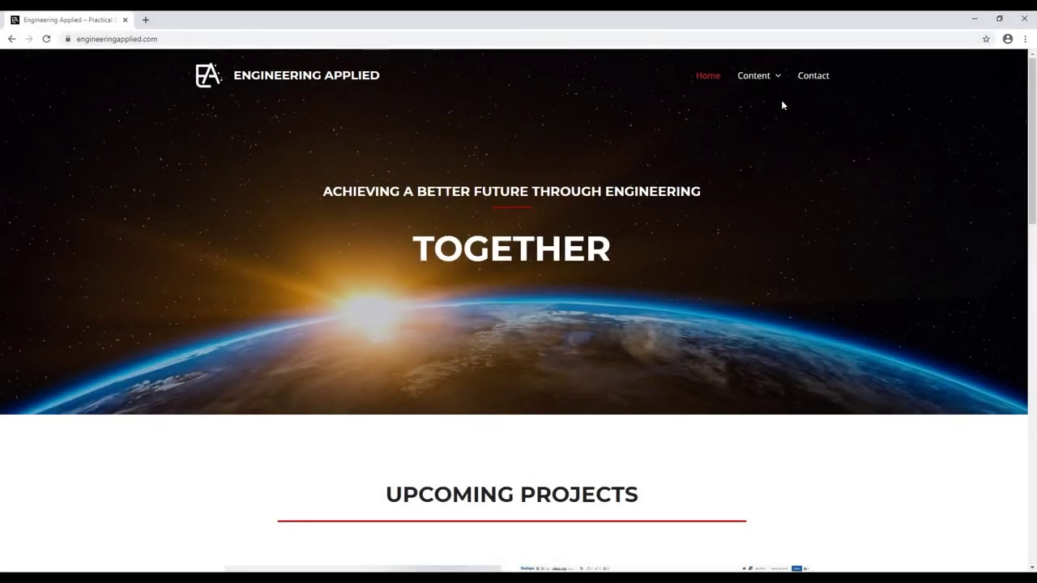
Step: Open the contact page of the Engineering Applied website in the browser and activate the contact form's name field
{"action": "left_click", "coordinate": [806, 80]}
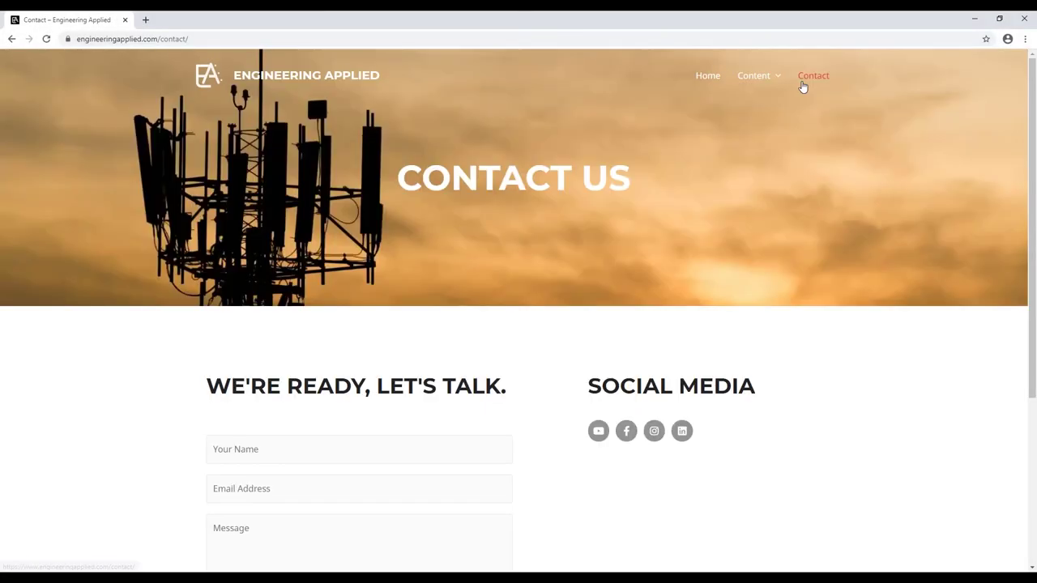
{"action": "scroll", "coordinate": [581, 259], "scroll_direction": "down", "scroll_amount": 1}
{"action": "scroll", "coordinate": [581, 259], "scroll_direction": "down", "scroll_amount": 1}
{"action": "left_click", "coordinate": [322, 356]}
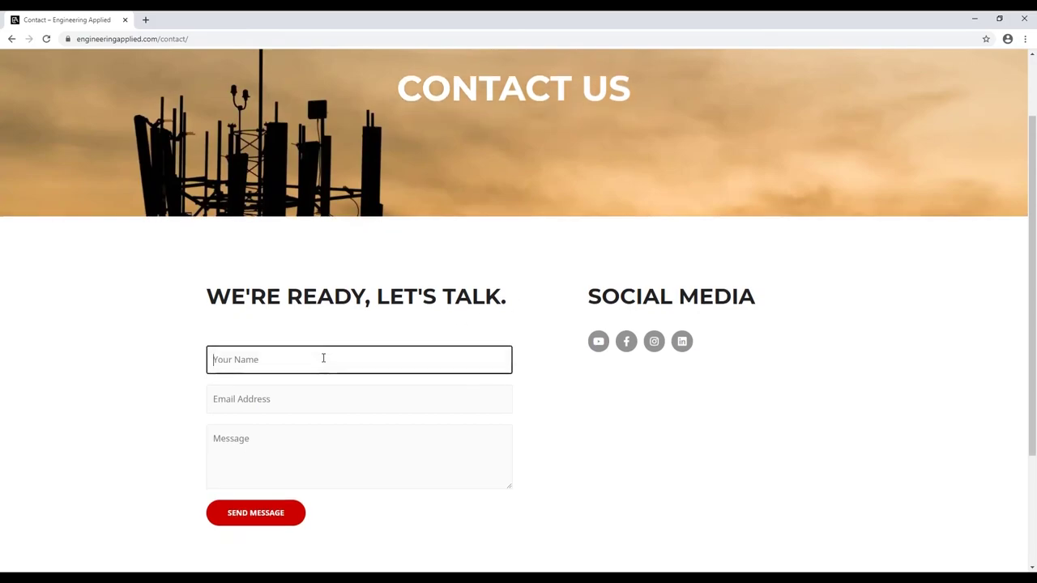